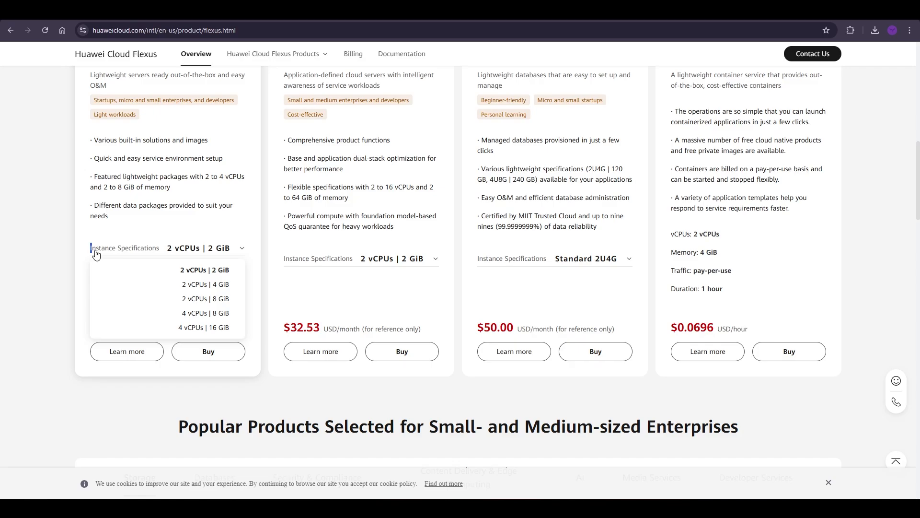
Keep the 2 vCPUs | 2 GiB lightweight server spec and start buying it
left_click(224, 255)
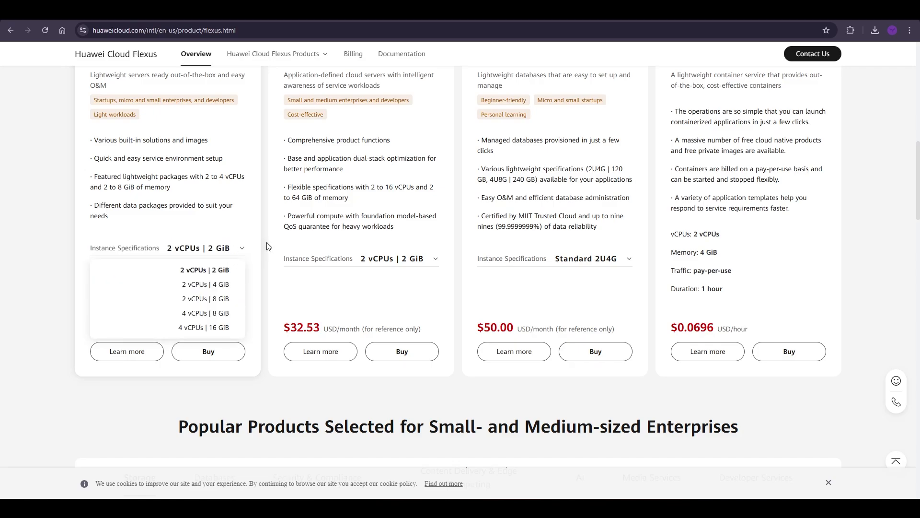
left_click(215, 271)
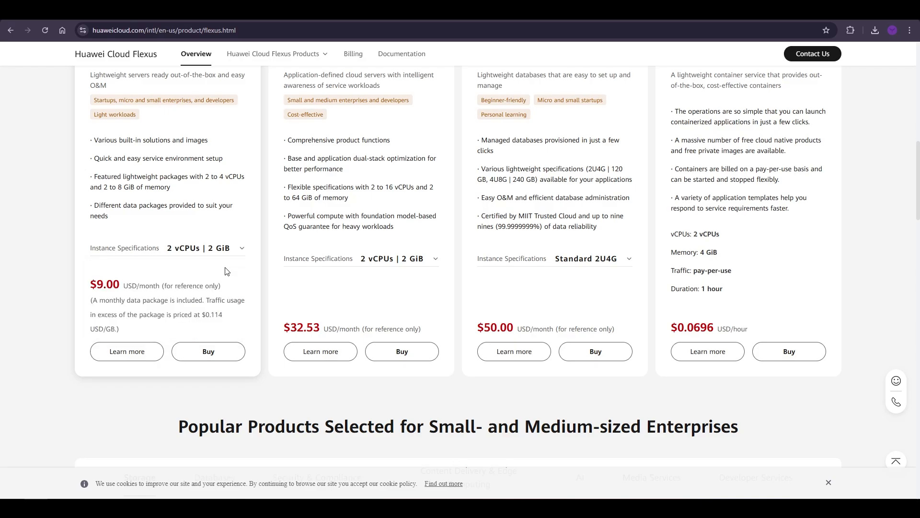
left_click(213, 353)
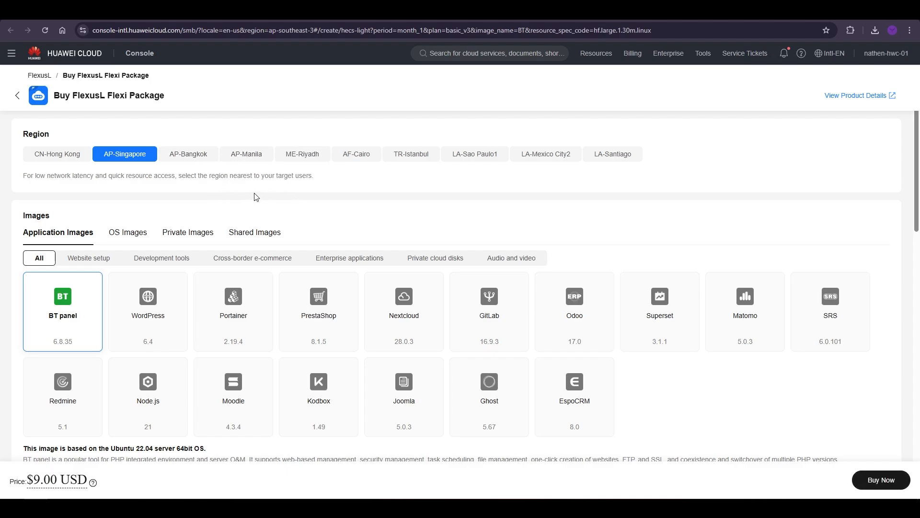
Compare durations, then settle on 1 month at $9.00 with Auto-renew unchecked
scroll(286, 187, "down", 5)
scroll(286, 187, "down", 7)
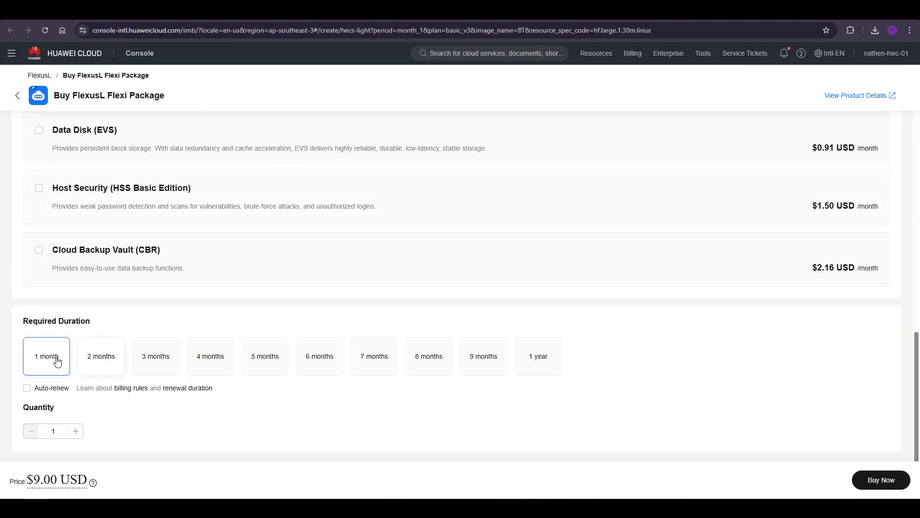
left_click(98, 360)
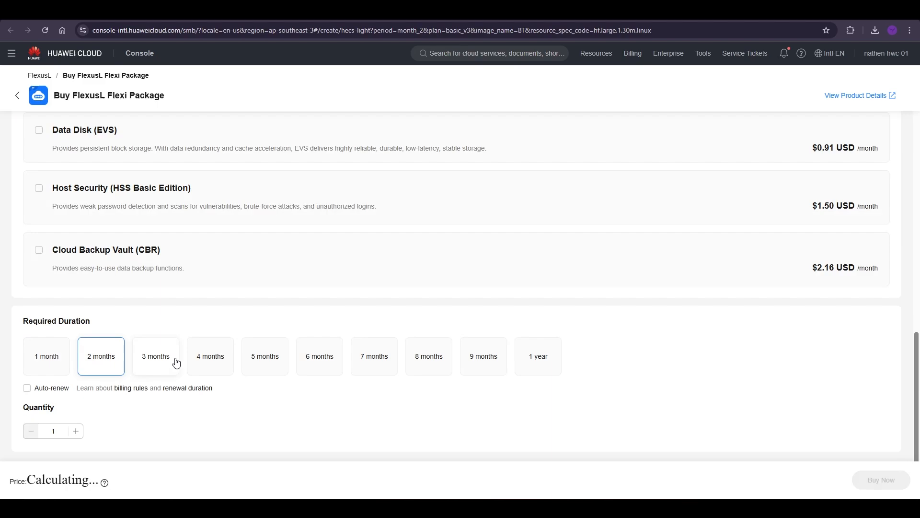
left_click(174, 361)
left_click(521, 361)
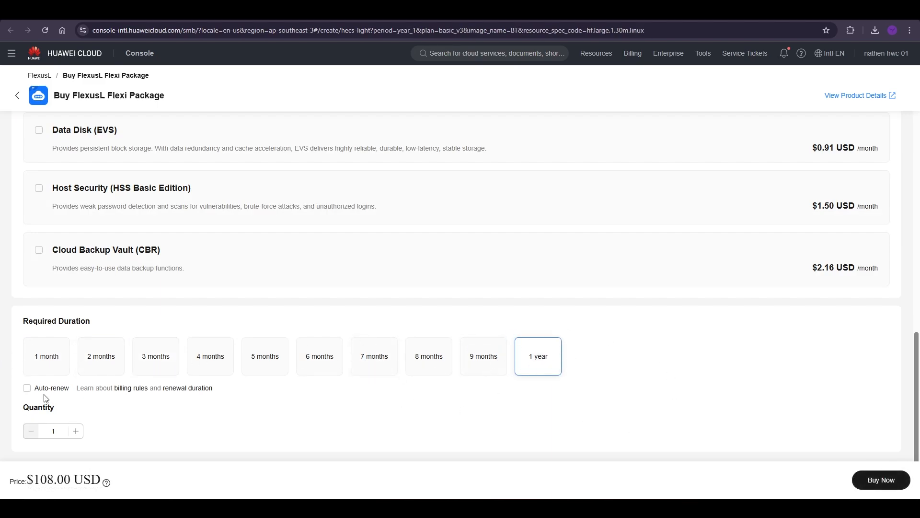
left_click(43, 359)
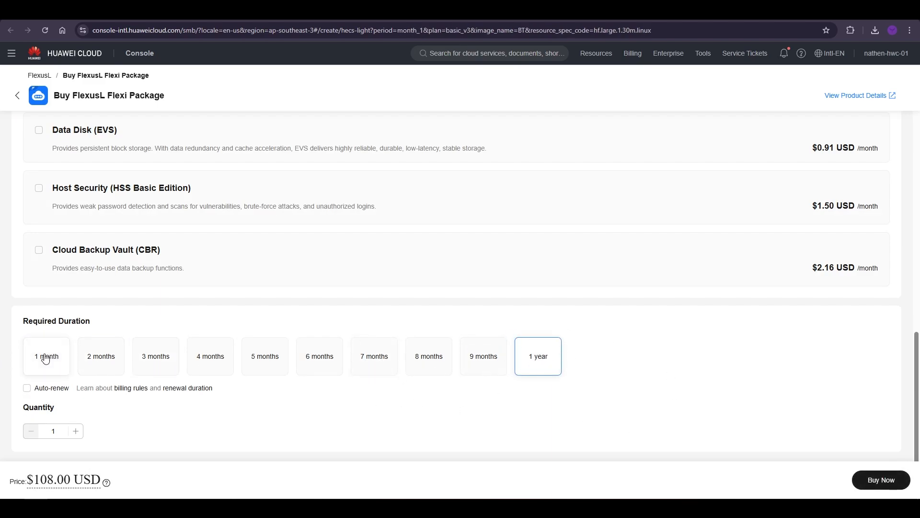
left_click(124, 360)
left_click(168, 359)
left_click(101, 359)
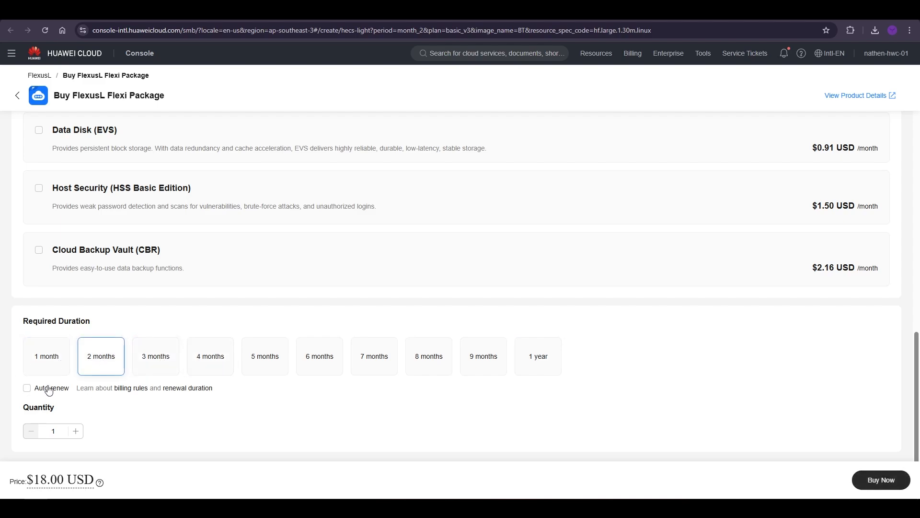
left_click(27, 389)
left_click(53, 389)
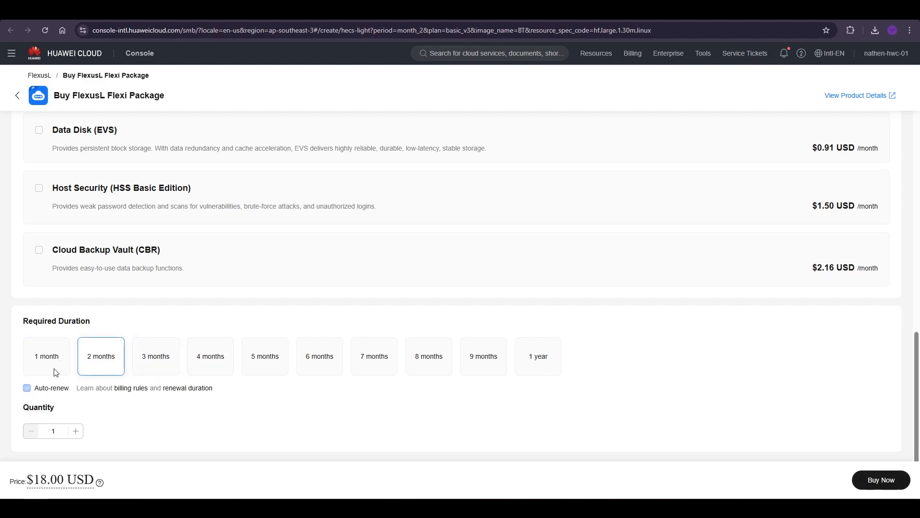
left_click(55, 367)
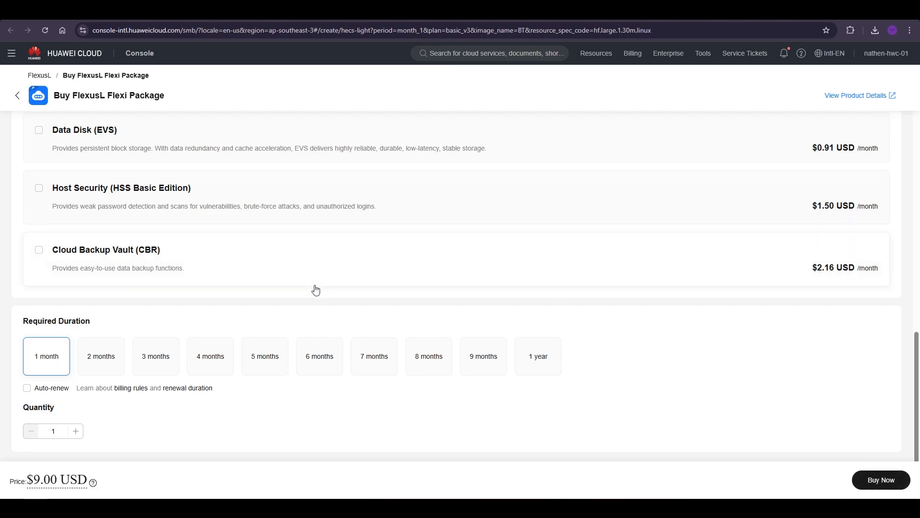
scroll(570, 292, "up", 15)
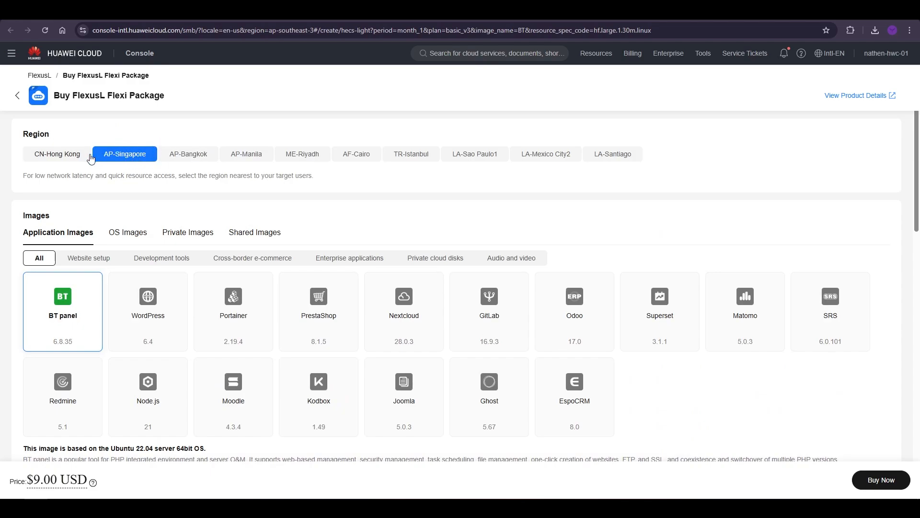
Choose the CN-Hong Kong region, keeping the BT panel image and 2 vCPU | 2 GiB spec
left_click(75, 155)
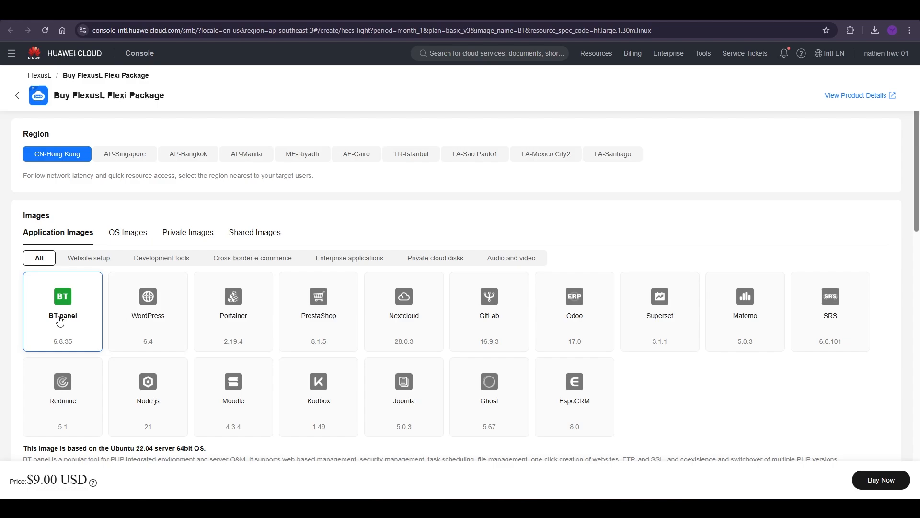
scroll(77, 298, "down", 2)
scroll(79, 294, "down", 1)
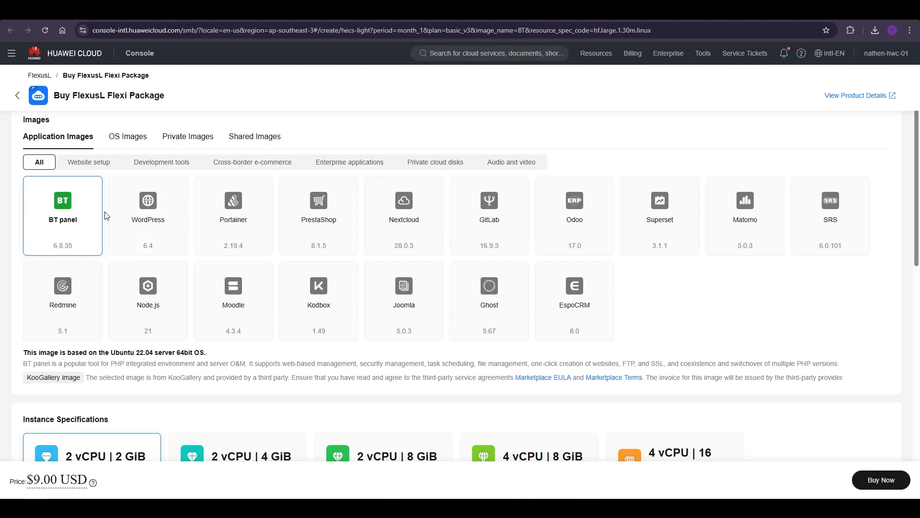
scroll(56, 331, "down", 3)
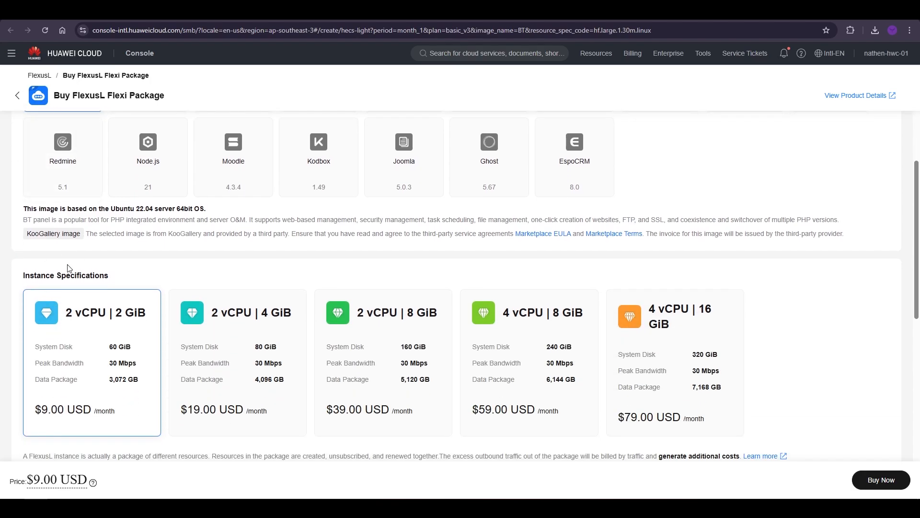
scroll(93, 280, "down", 2)
left_click_drag(13, 183, 147, 181)
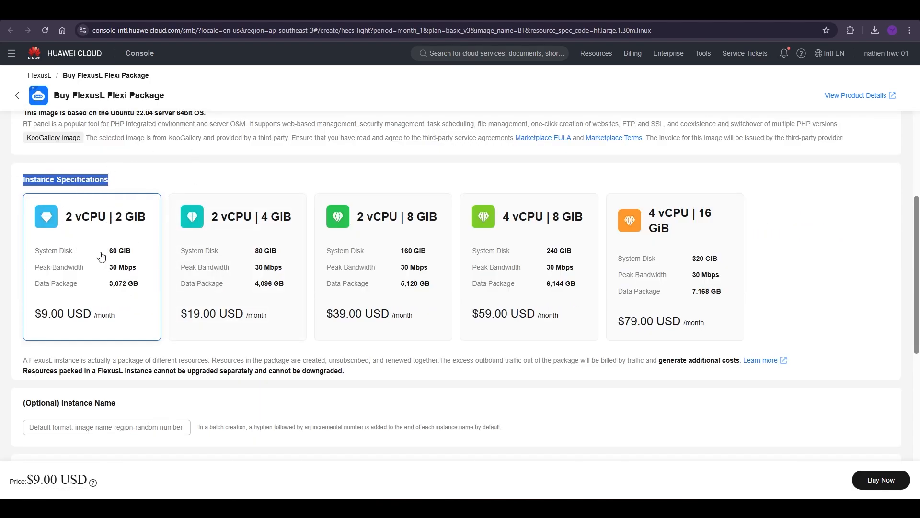
scroll(71, 320, "down", 3)
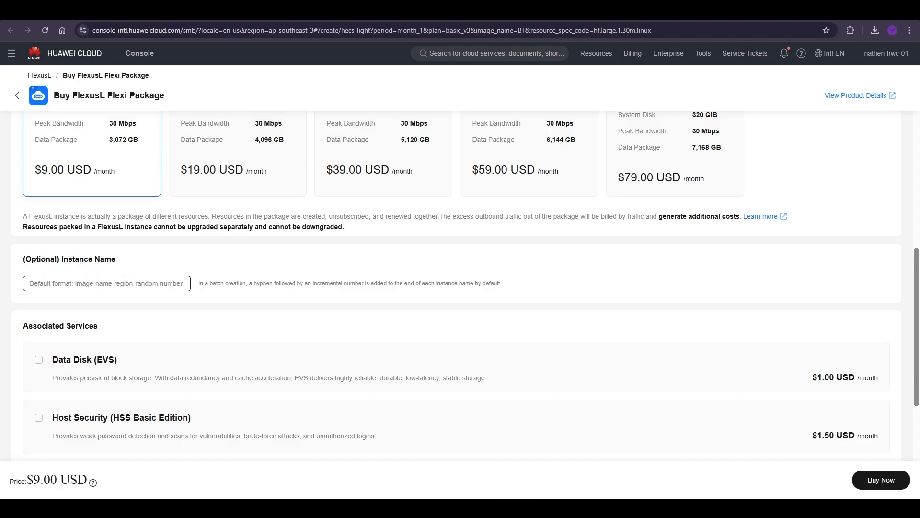
Name the instance 'Website-Hosti' and review the Associated Services section
type("Website")
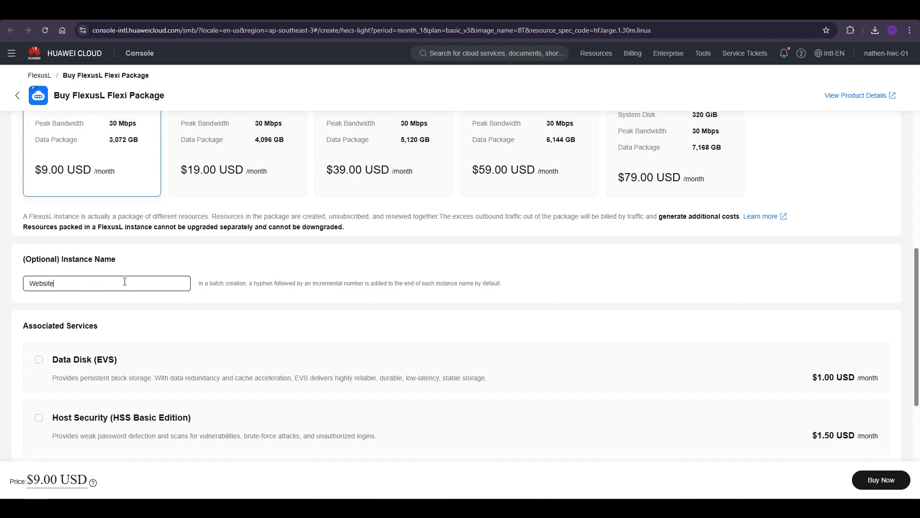
type("-Hosting")
scroll(154, 319, "down", 4)
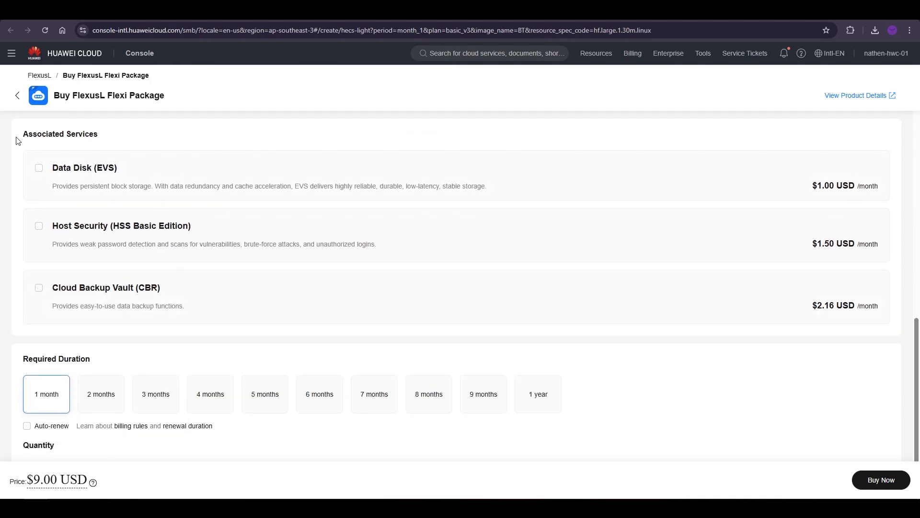
left_click_drag(17, 141, 107, 142)
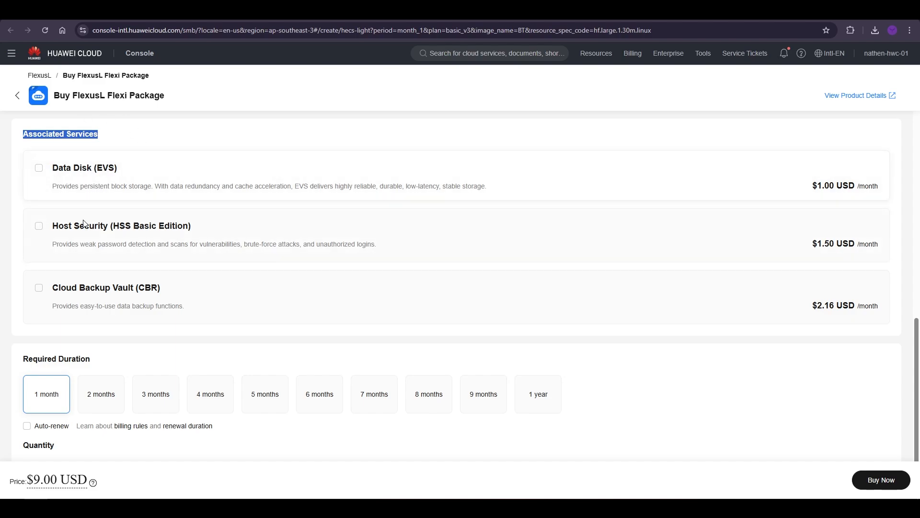
left_click(16, 254)
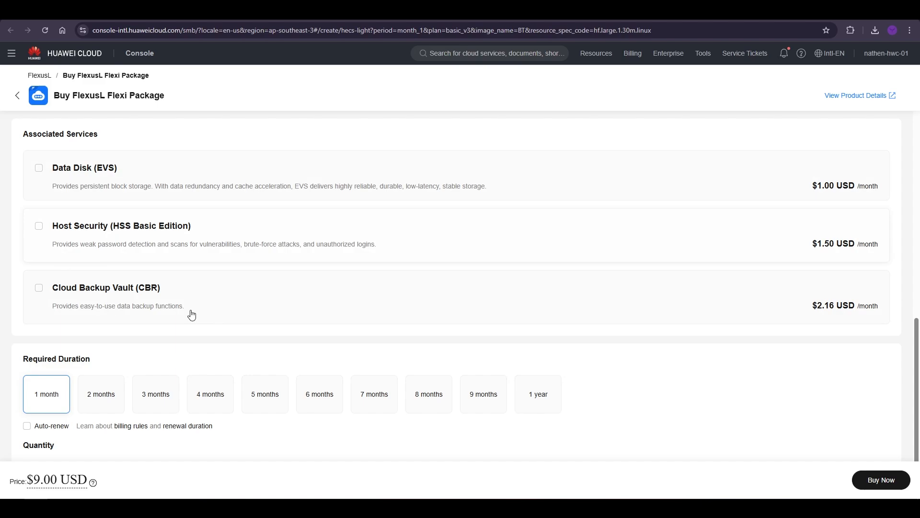
scroll(239, 354, "down", 1)
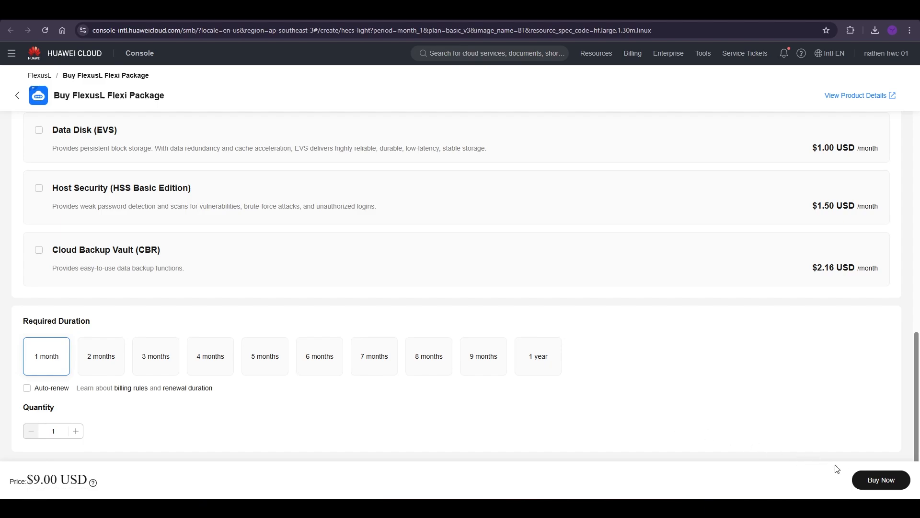
Buy the package now and accept the user agreement on the Confirm Order page
left_click(902, 485)
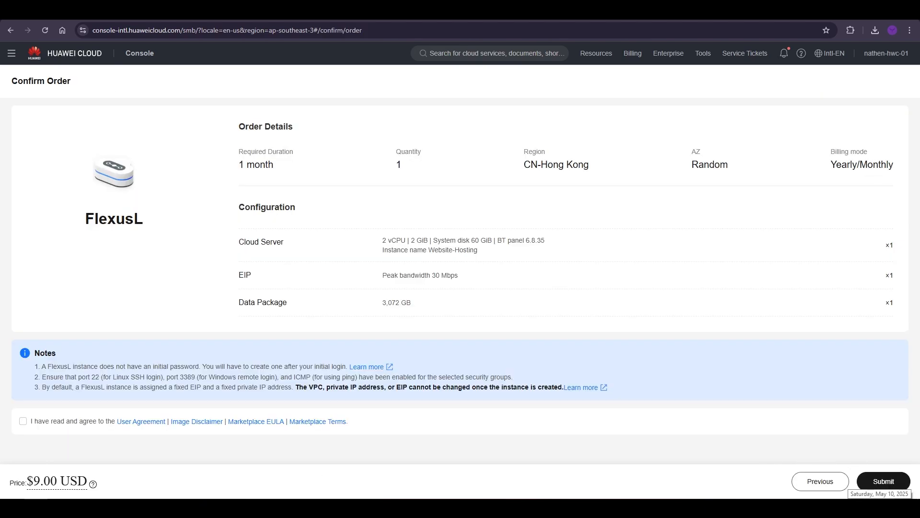
left_click(27, 421)
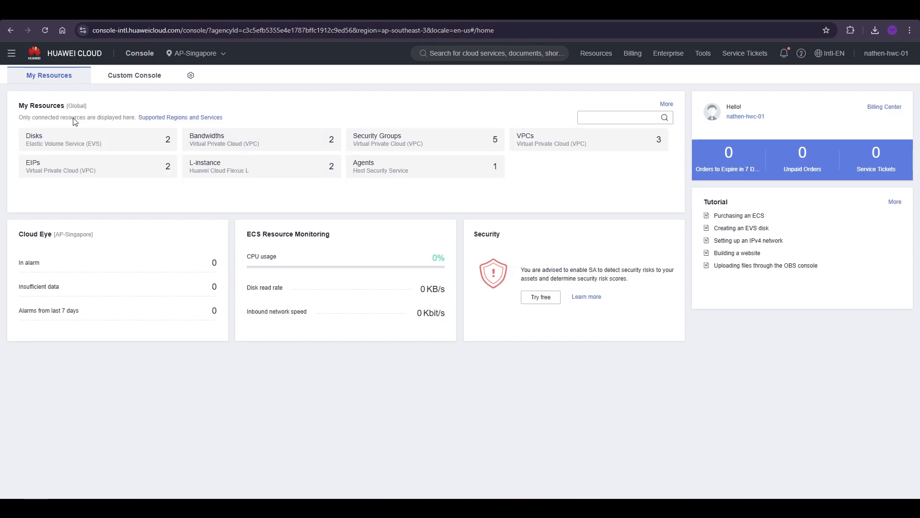
List the L-instances under My Resources and open the Hosting instance
left_click(261, 167)
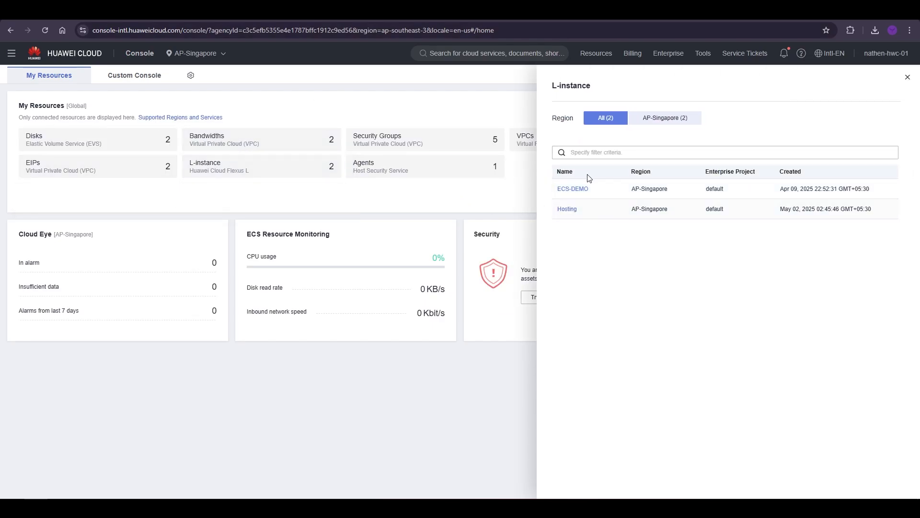
left_click(567, 209)
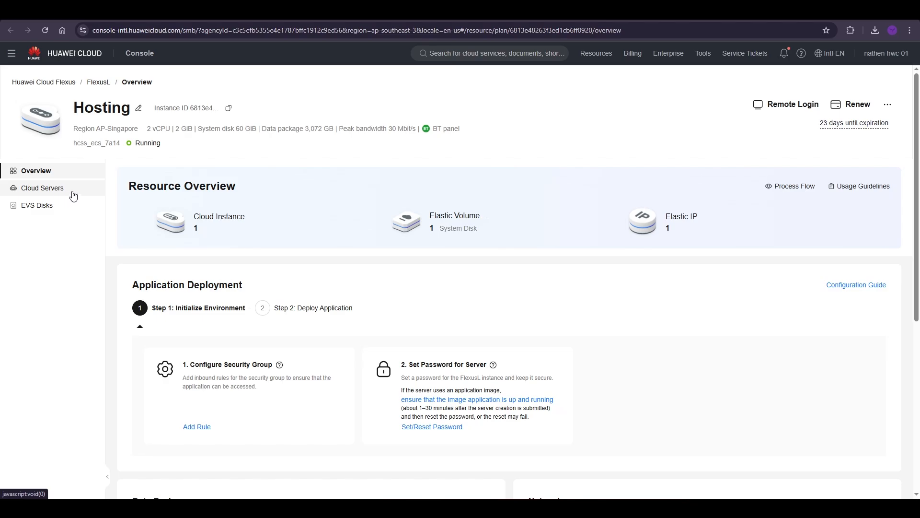
Open the security group rules for the Hosting instance's cloud server
left_click(33, 194)
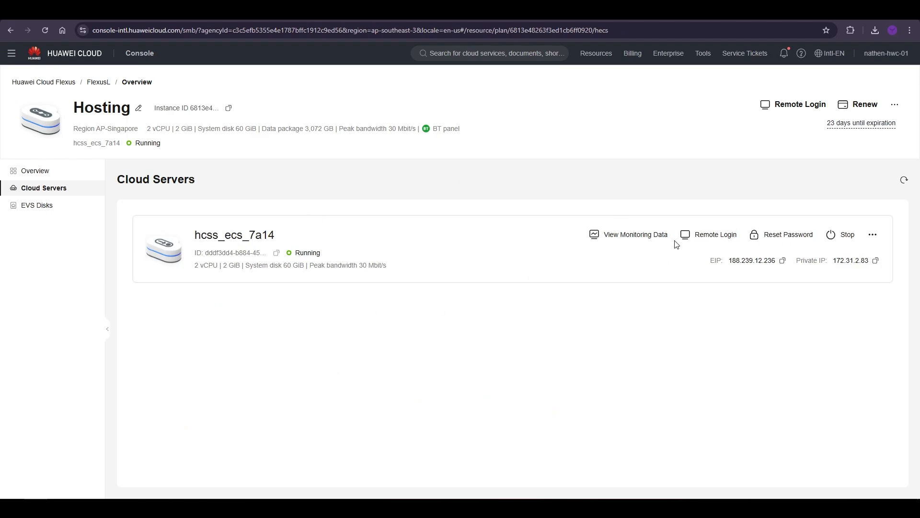
left_click(871, 236)
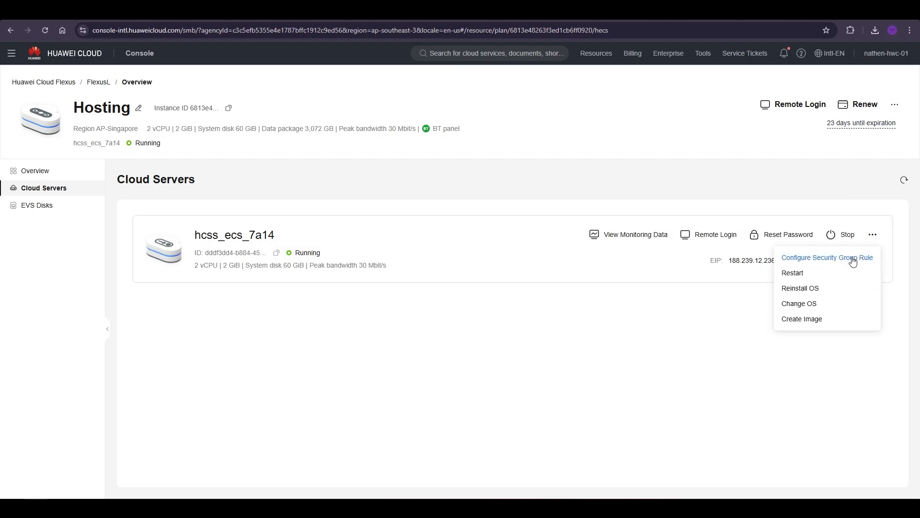
left_click(849, 257)
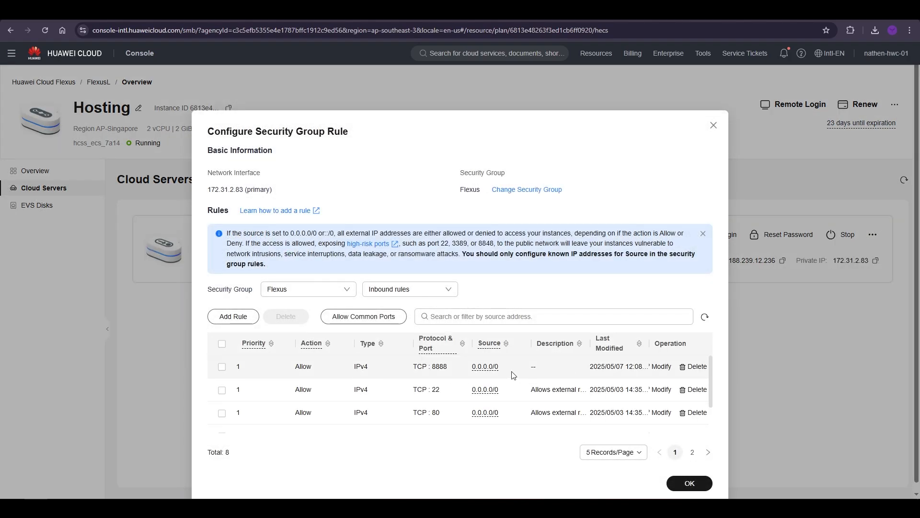
Review the inbound rules, noting open TCP ports 8888, 22, 80, 443 and 3389
double_click(441, 367)
left_click(438, 390)
double_click(438, 390)
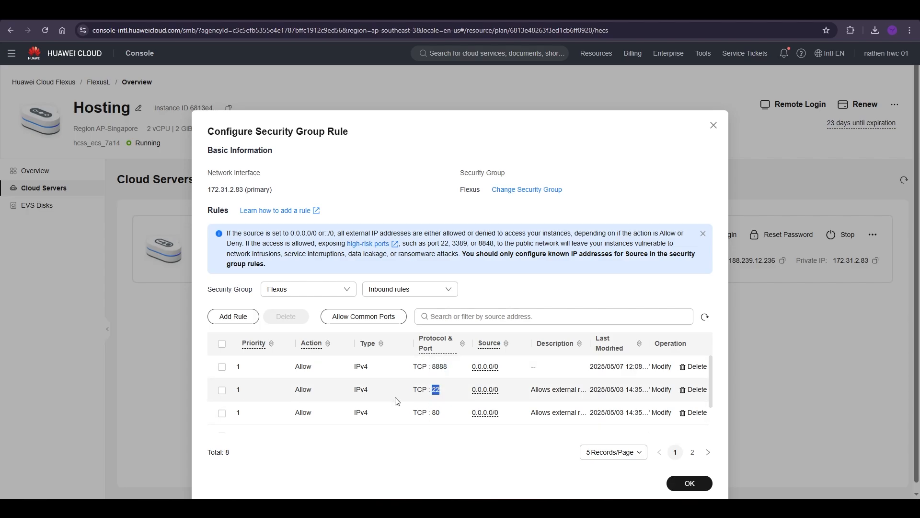
left_click(446, 385)
scroll(440, 377, "down", 1)
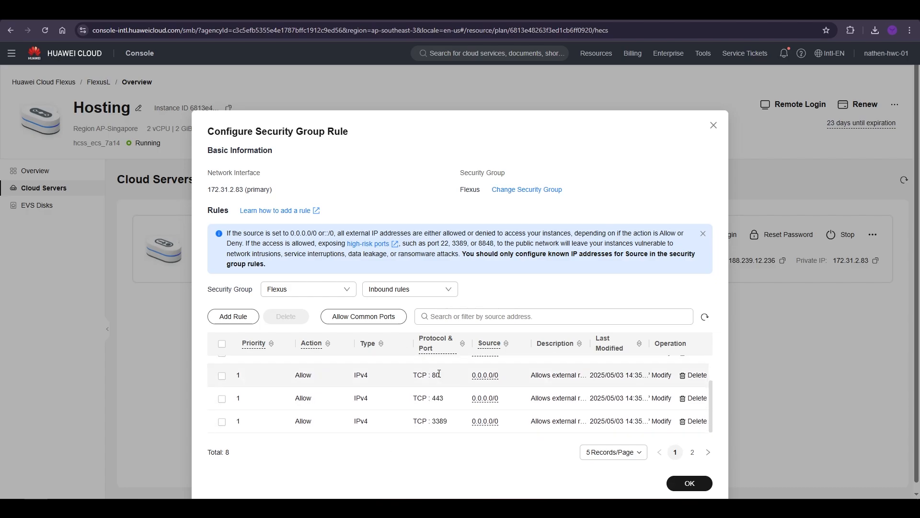
scroll(446, 403, "up", 1)
scroll(444, 400, "down", 1)
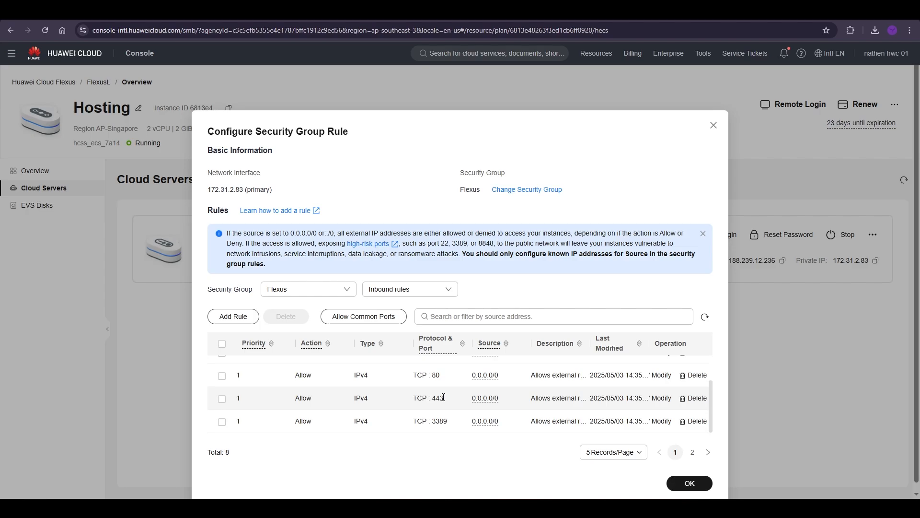
scroll(316, 369, "up", 1)
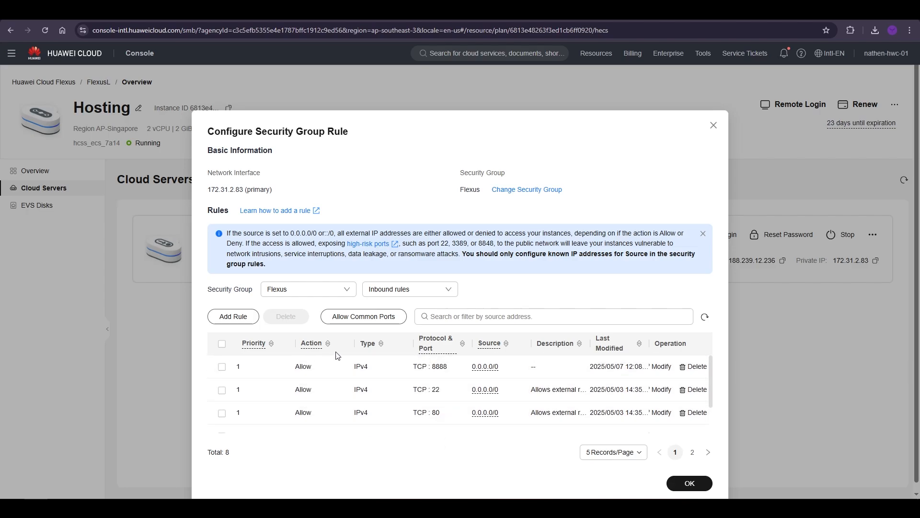
Start a new inbound rule with priority 1, then cancel it and close the rules window
left_click(244, 319)
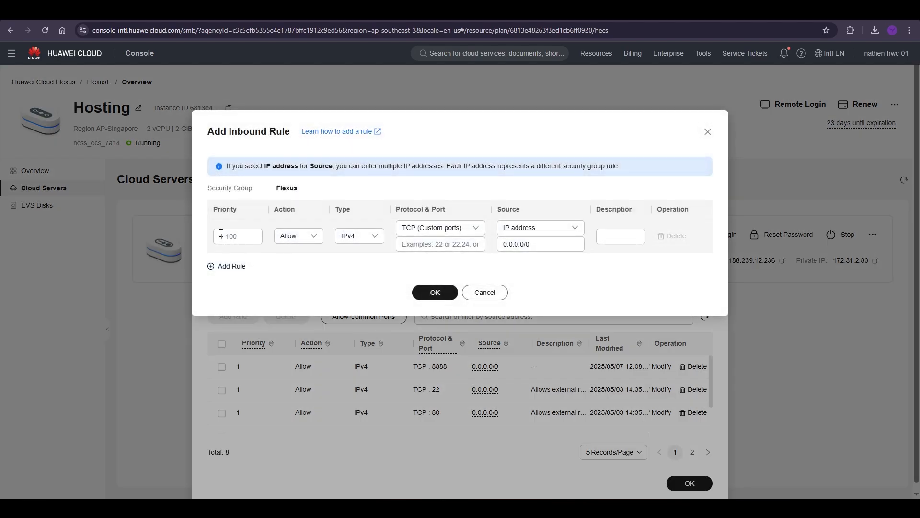
type("1")
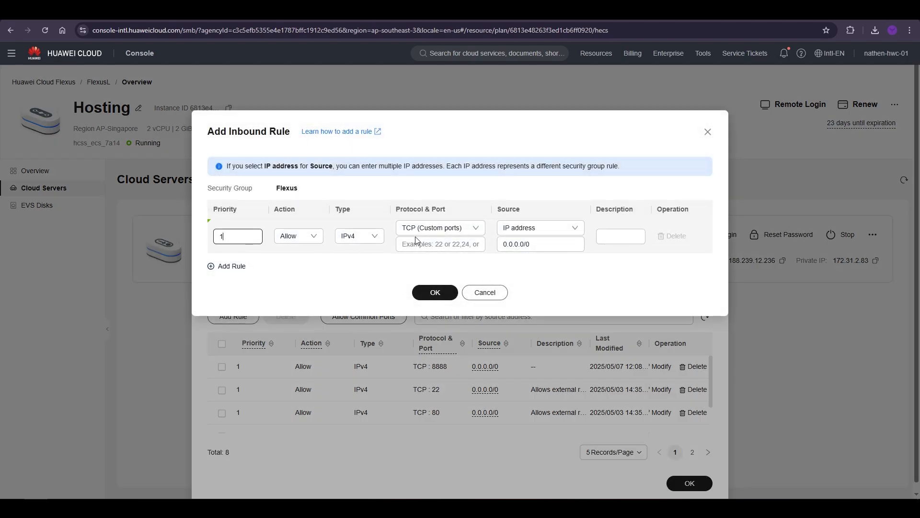
left_click(440, 244)
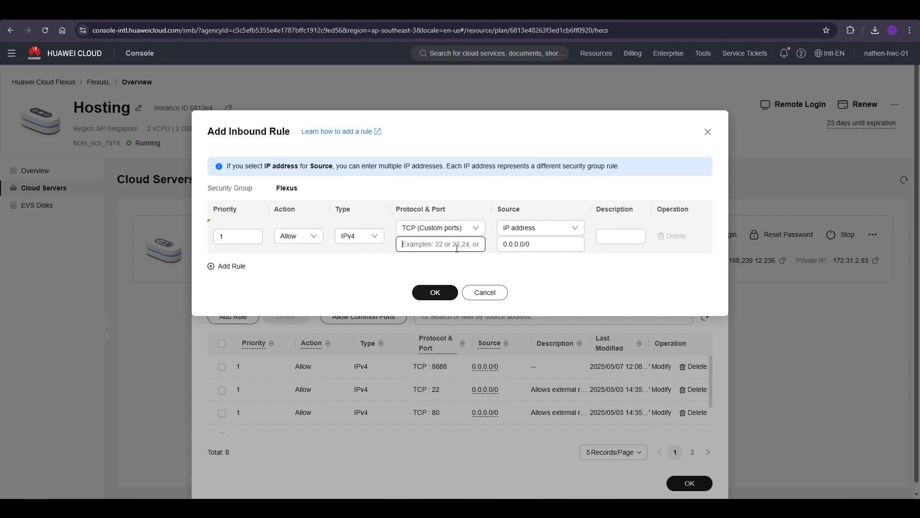
left_click(554, 243)
left_click_drag(543, 242, 496, 243)
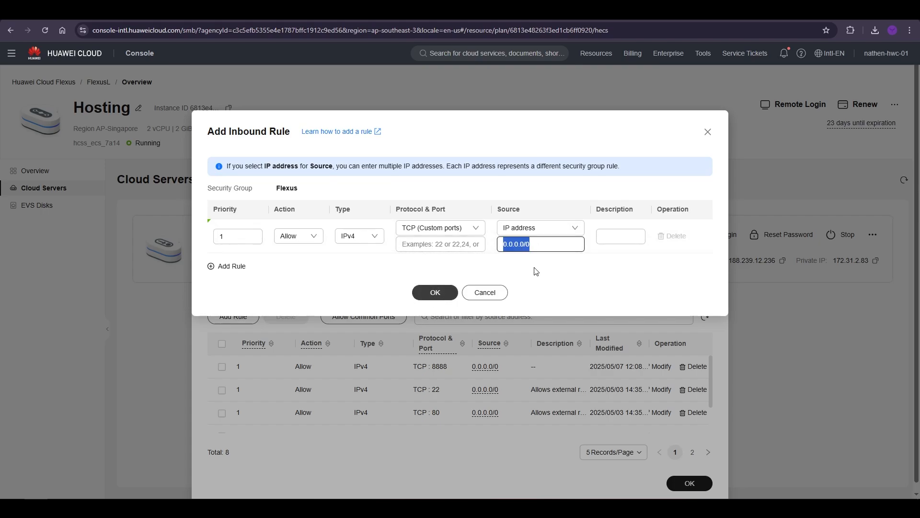
left_click(709, 130)
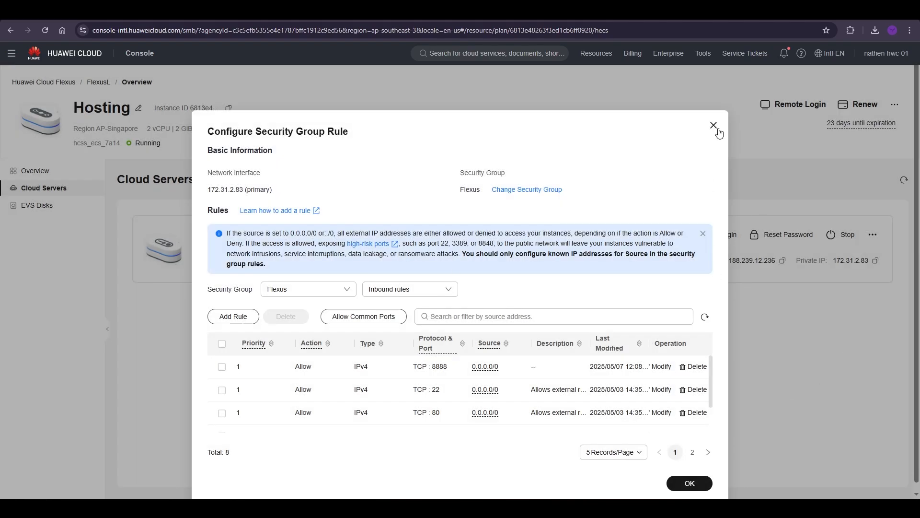
left_click(714, 125)
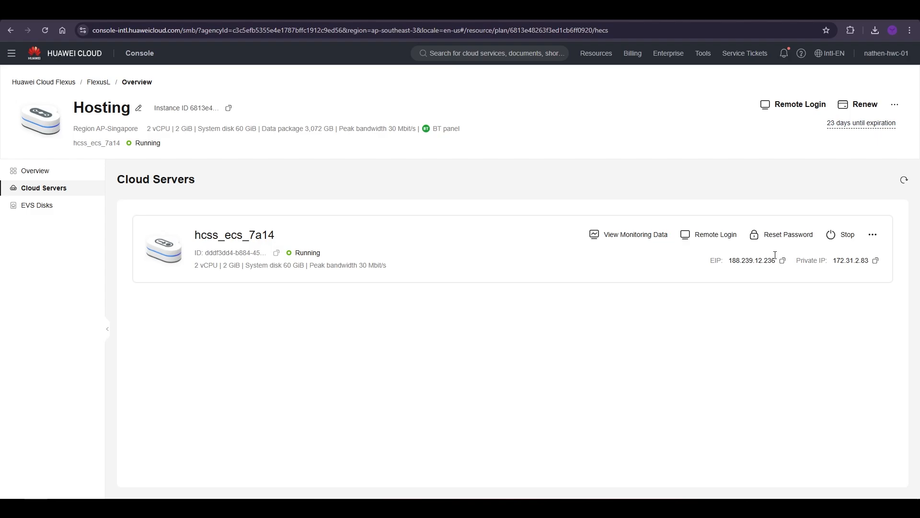
Reset hcss_ecs_7a14's root password, entering and confirming it with Auto Restart enabled
left_click(773, 234)
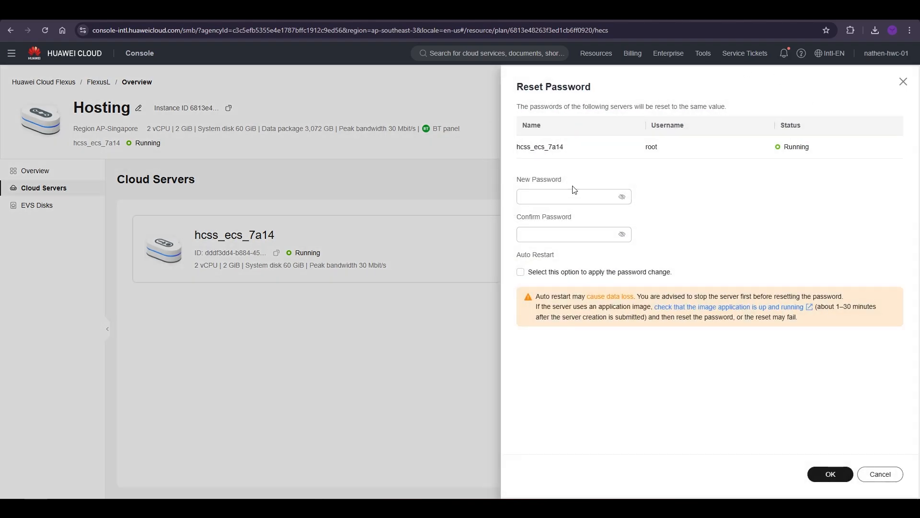
left_click(580, 197)
left_click(566, 234)
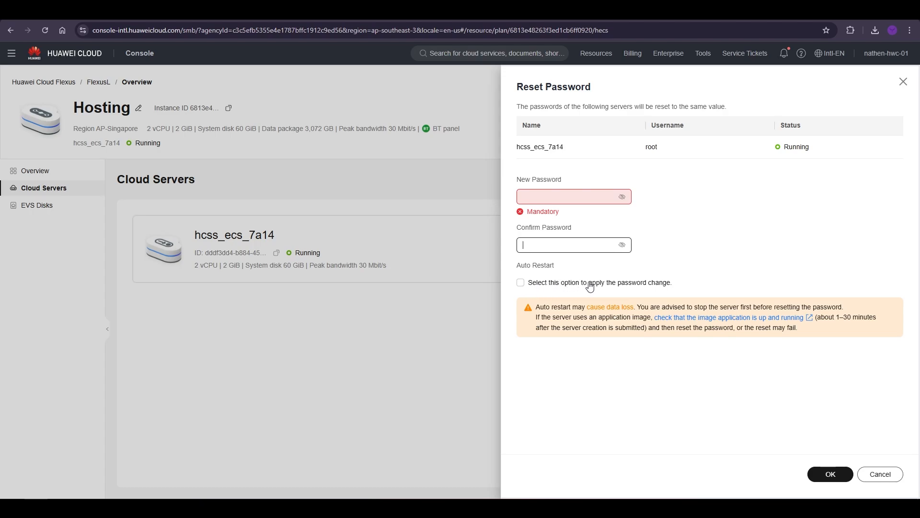
left_click(645, 287)
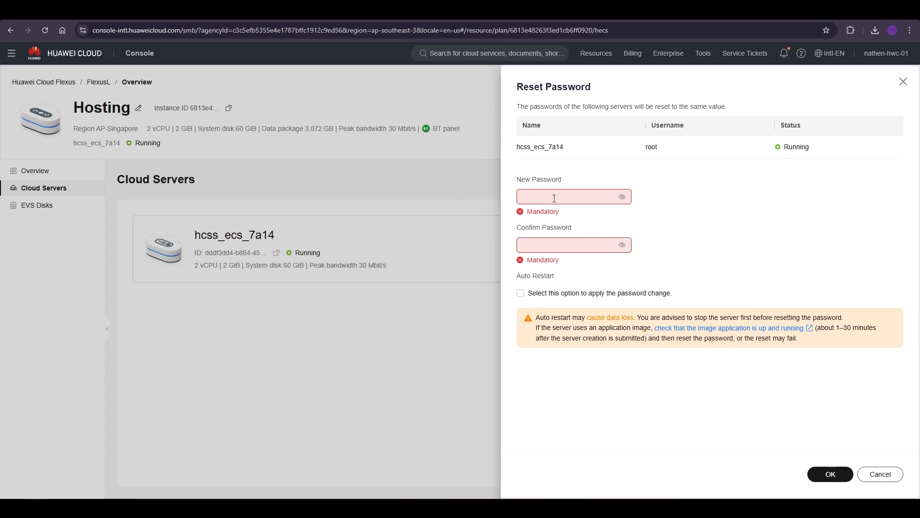
type("•••")
left_click(586, 238)
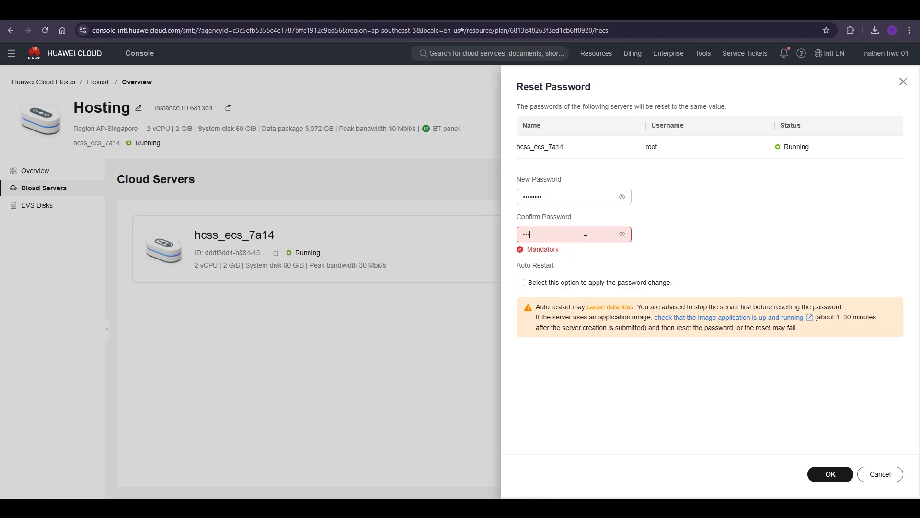
left_click(521, 283)
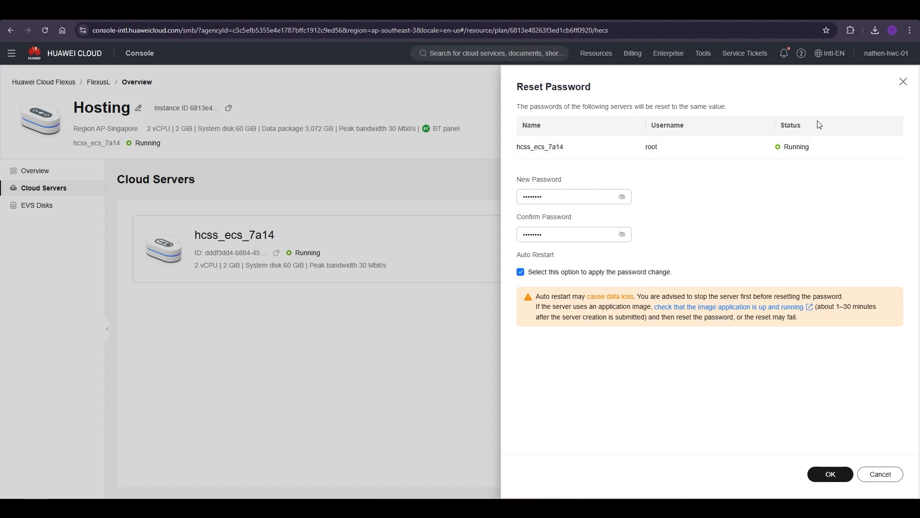
left_click(891, 476)
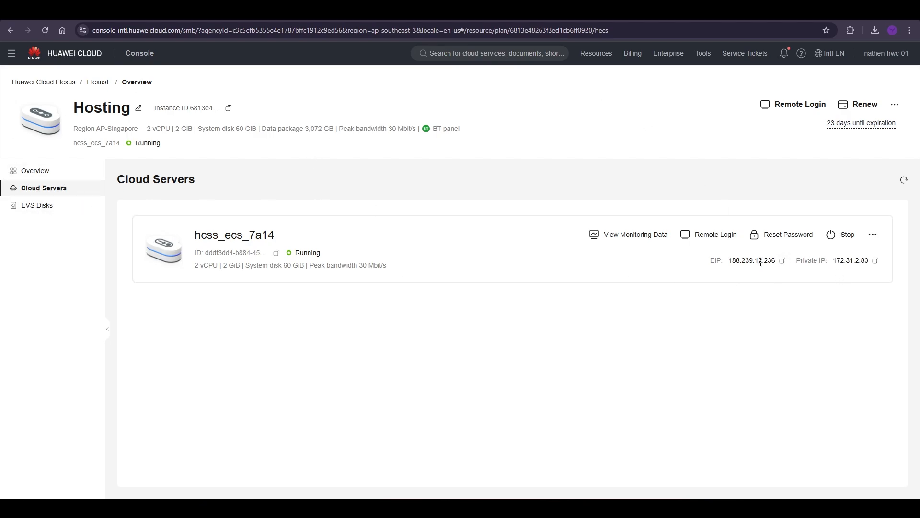
Copy the public IP 188.239.12.236 and launch PuTTY from system search
left_click_drag(730, 263, 870, 263)
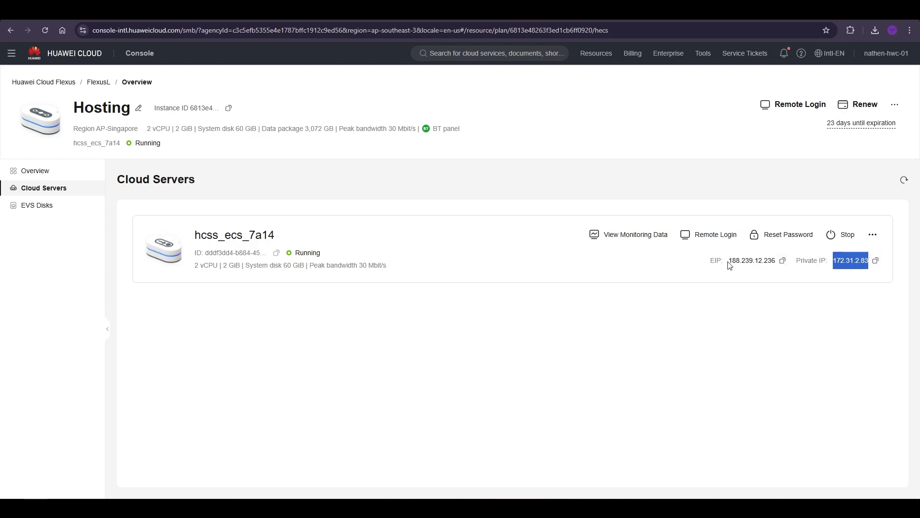
left_click_drag(729, 262, 779, 264)
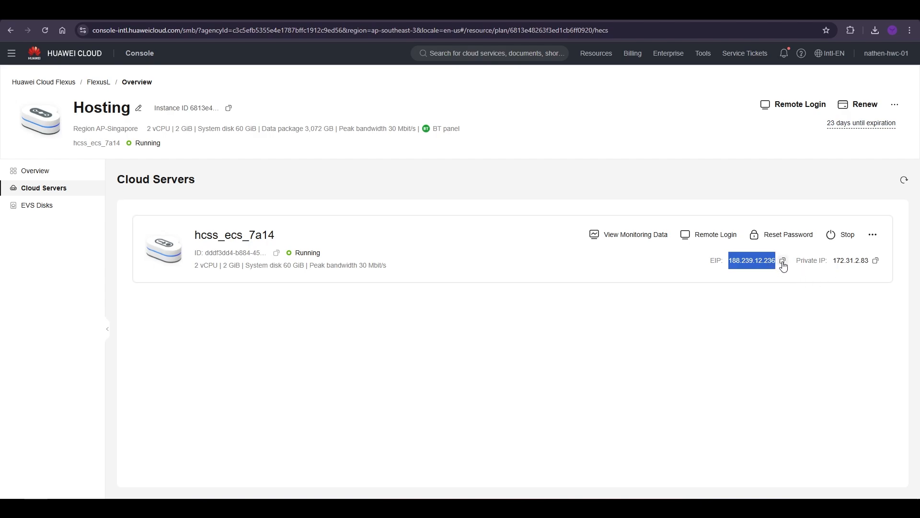
left_click(783, 261)
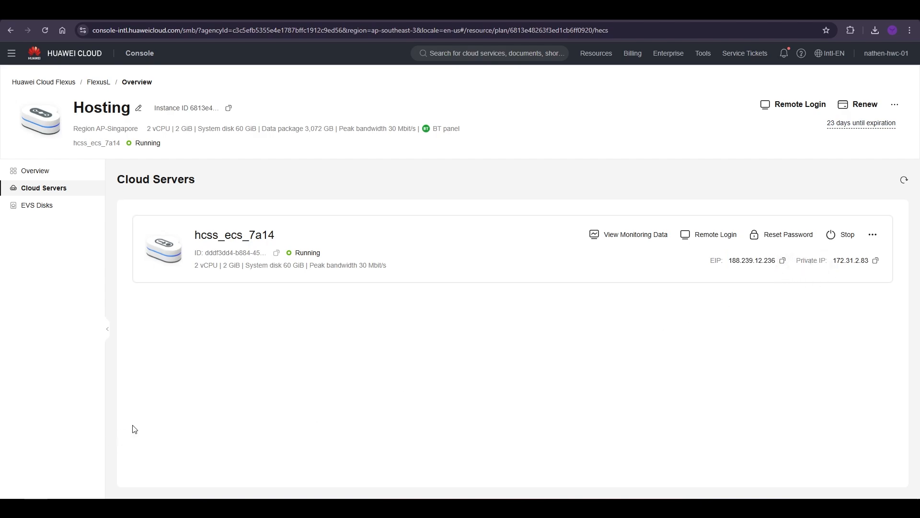
key("super")
type("putt")
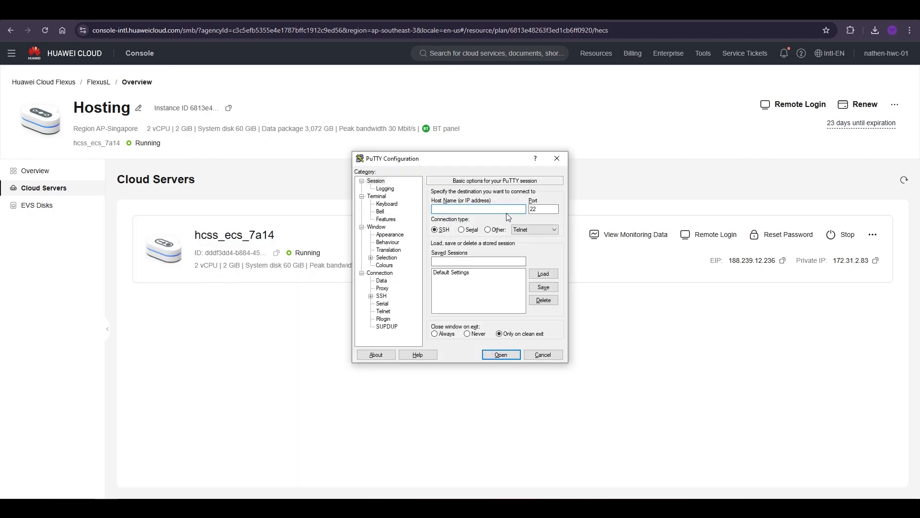
SSH into 188.239.12.236 in PuTTY and log in as root with the server password
key("ctrl+v")
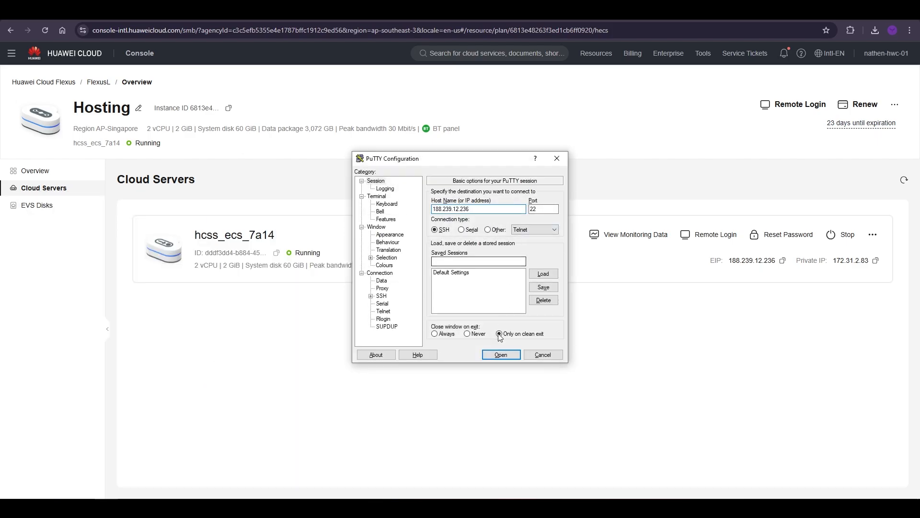
left_click(499, 355)
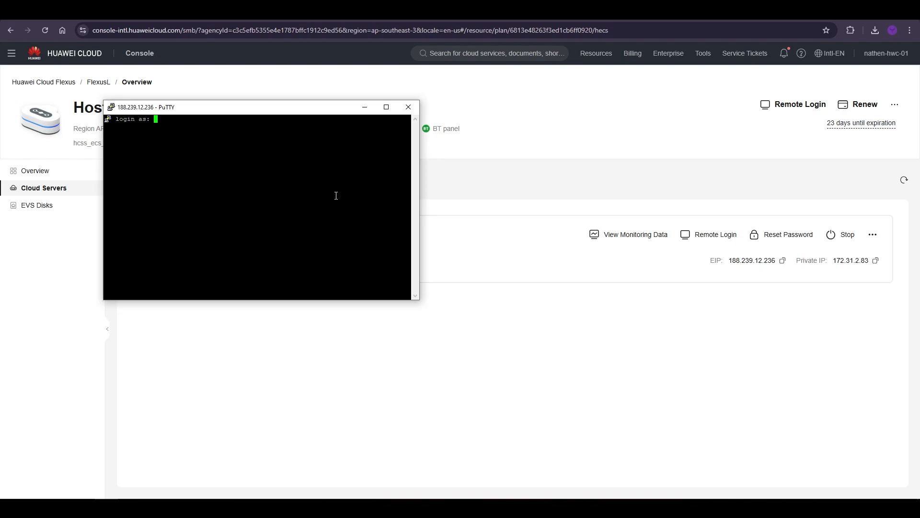
type("root")
key("Return")
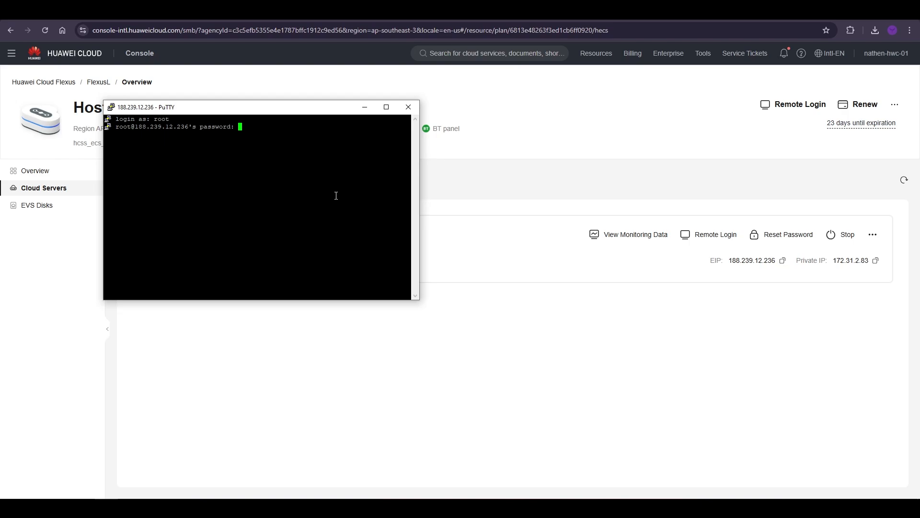
key("Return")
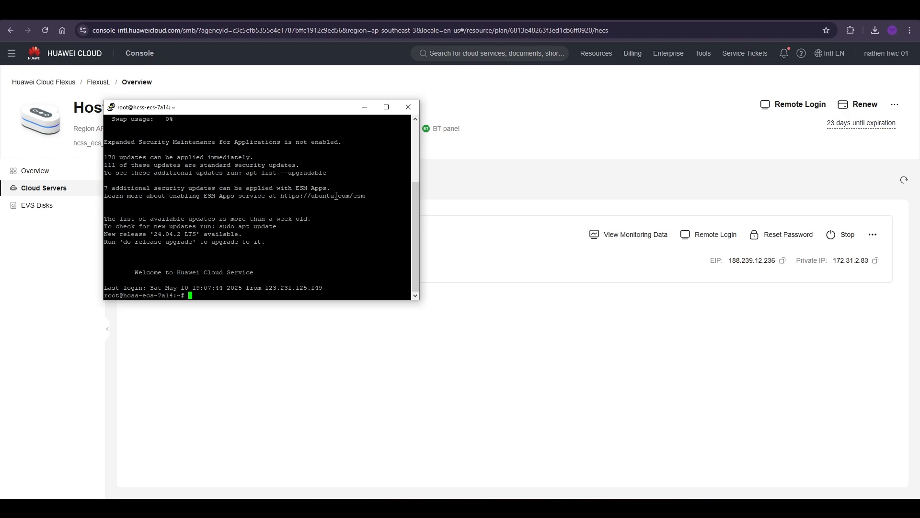
Run 'bt' to show the aaPanel command menu and enlarge the terminal window
type("bt")
key("Return")
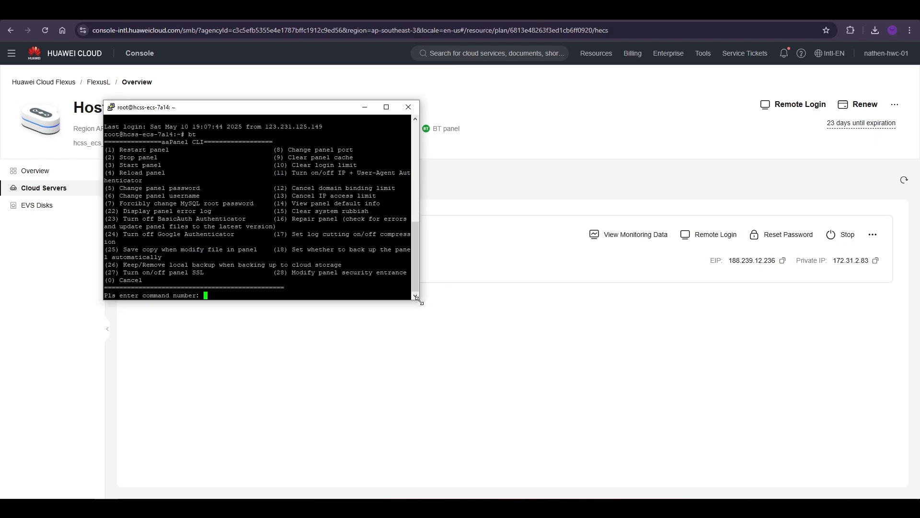
left_click_drag(420, 301, 684, 423)
left_click_drag(429, 109, 591, 50)
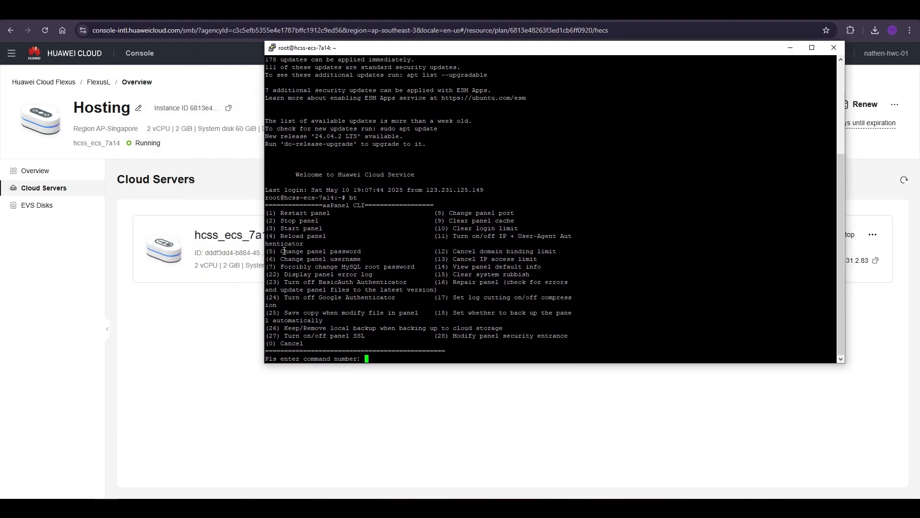
mouse_move(280, 251)
left_mouse_down()
mouse_move(365, 253)
mouse_move(281, 256)
left_mouse_up()
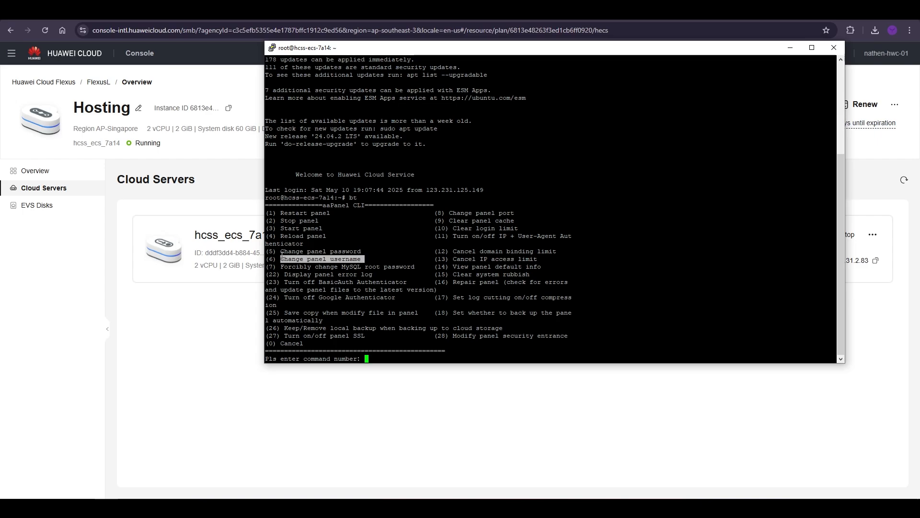
left_click(399, 346)
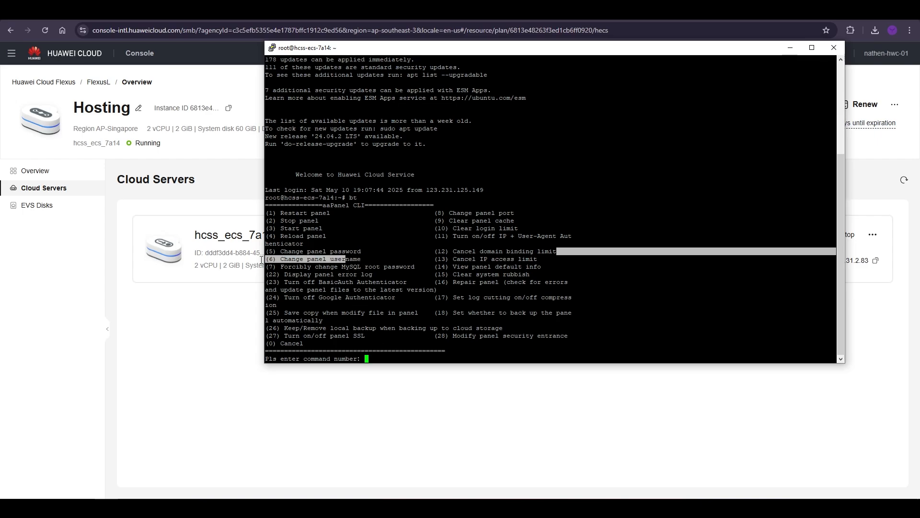
Use option 6 to change the aaPanel username to Administrator
type("6")
key("Return")
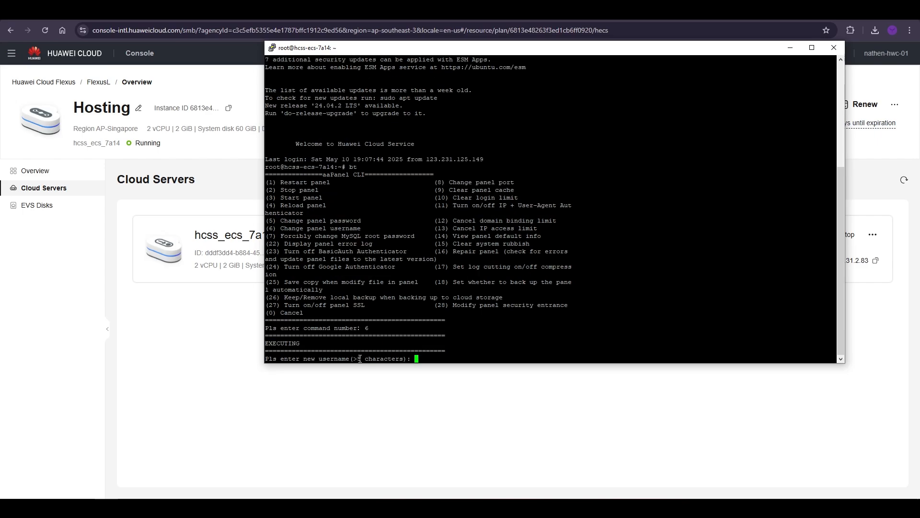
mouse_move(360, 358)
left_mouse_down()
mouse_move(344, 357)
mouse_move(359, 357)
left_mouse_up()
type("Administrator")
key("Return")
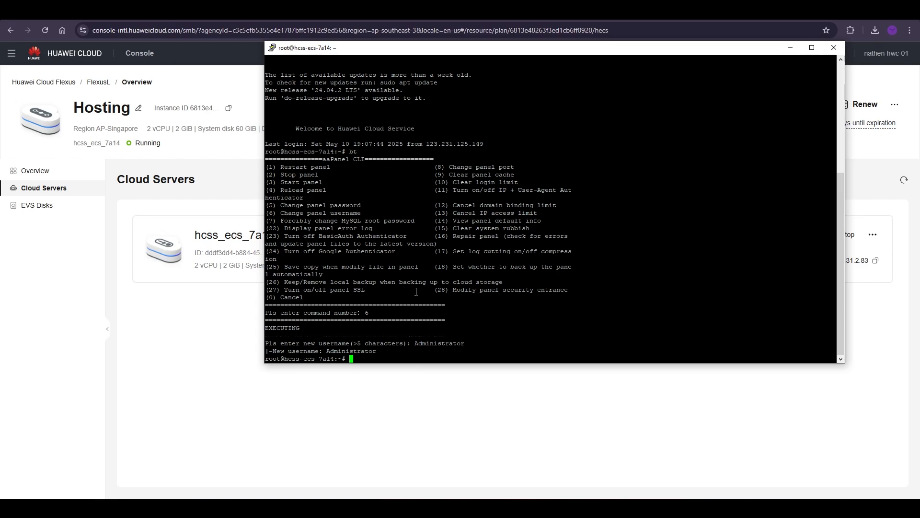
Run 'bt 5' to set a new aaPanel login password, then minimize PuTTY
type("bt 5")
key("Return")
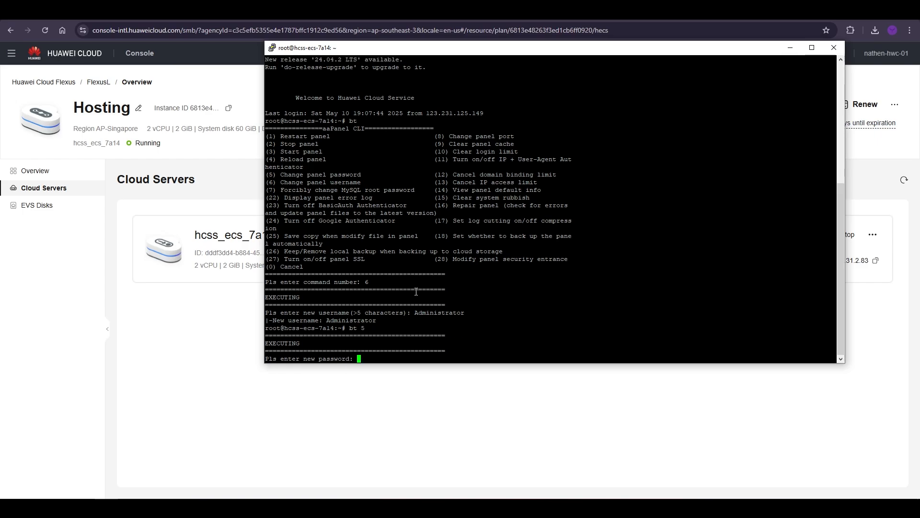
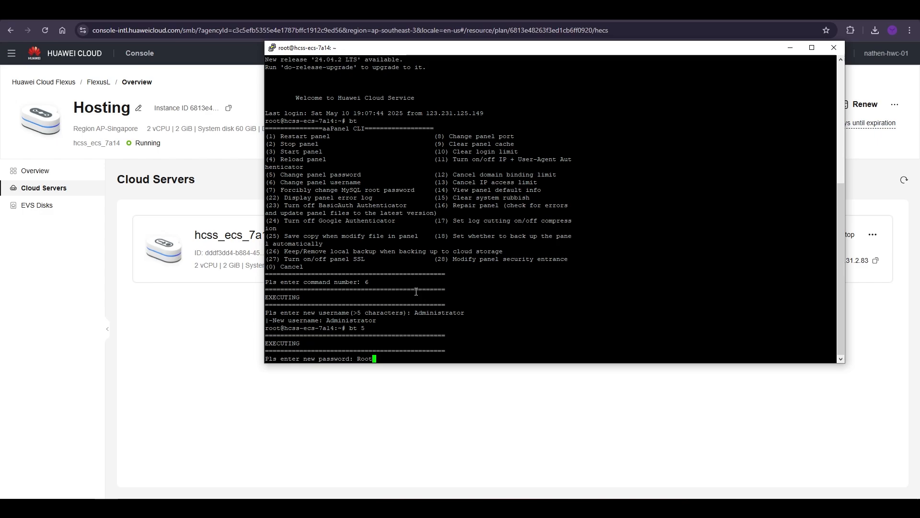
key("Return")
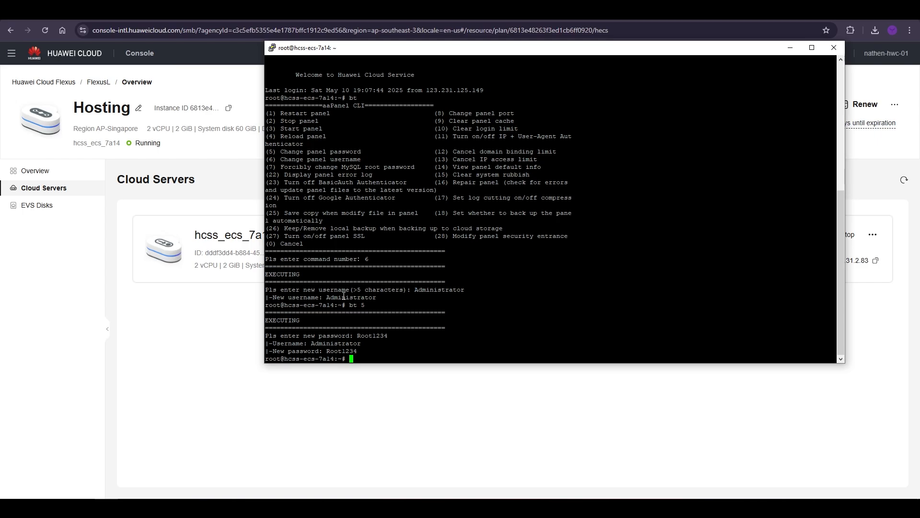
left_click_drag(366, 351, 266, 343)
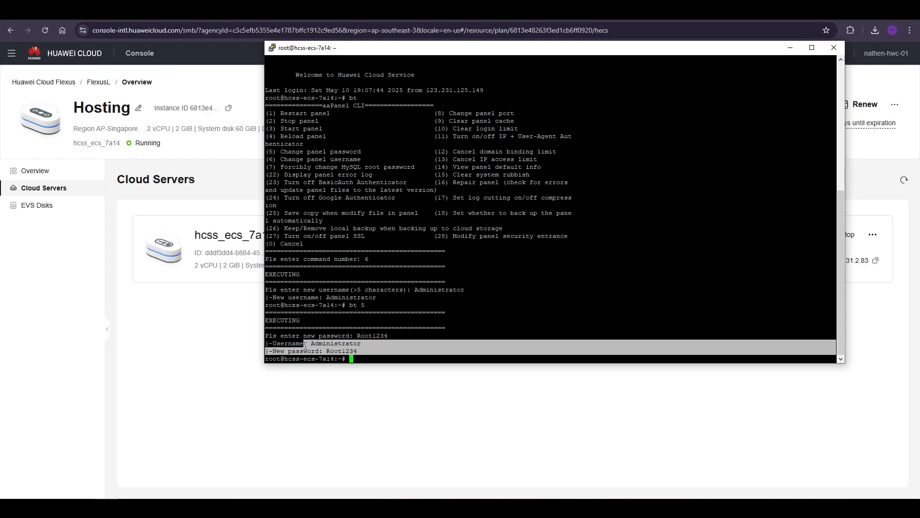
left_click(361, 346)
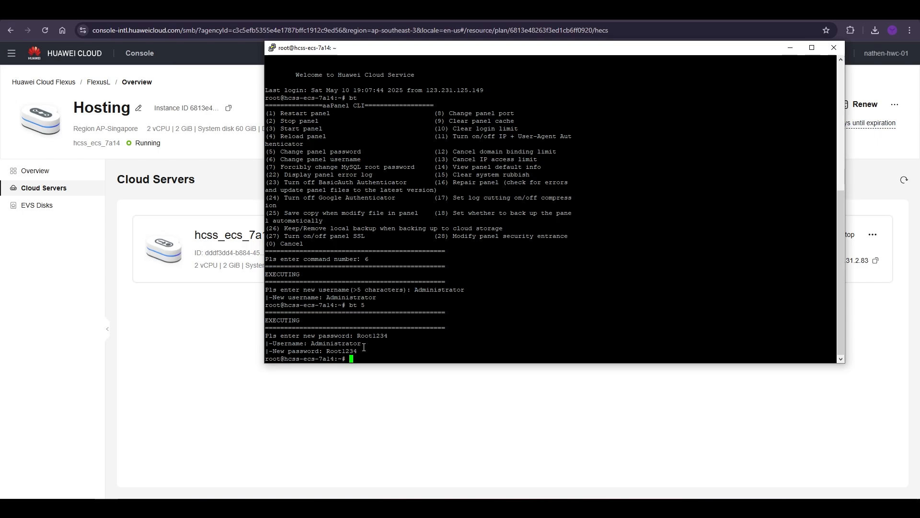
left_click(791, 47)
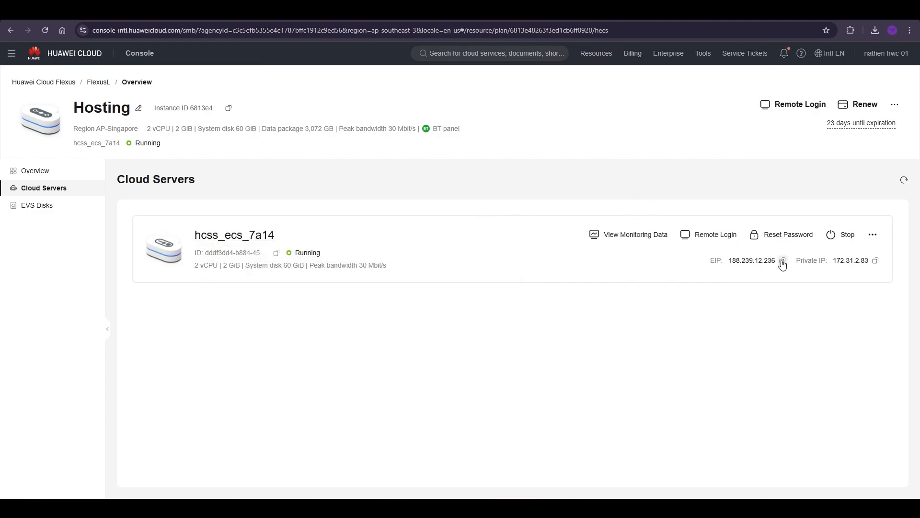
Copy the BT panel dashboard URL from the Image card on the Hosting instance Overview
left_click(72, 173)
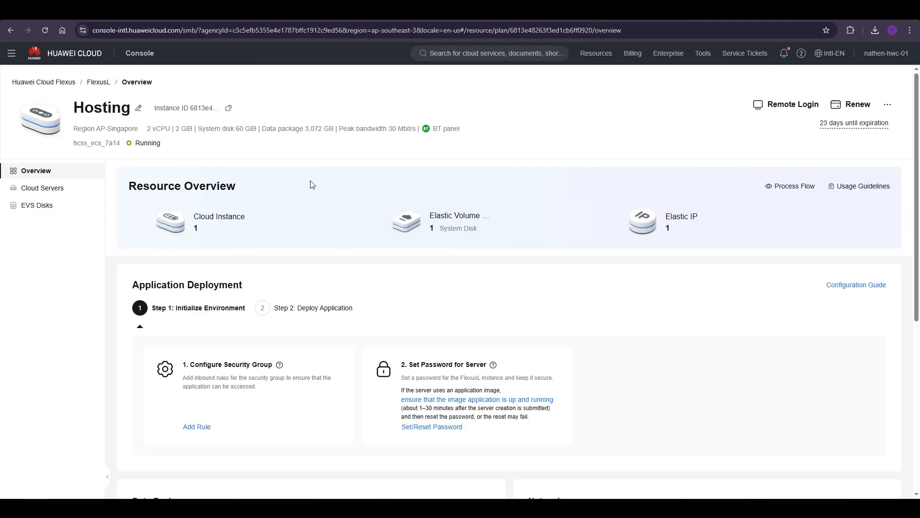
scroll(724, 227, "down", 6)
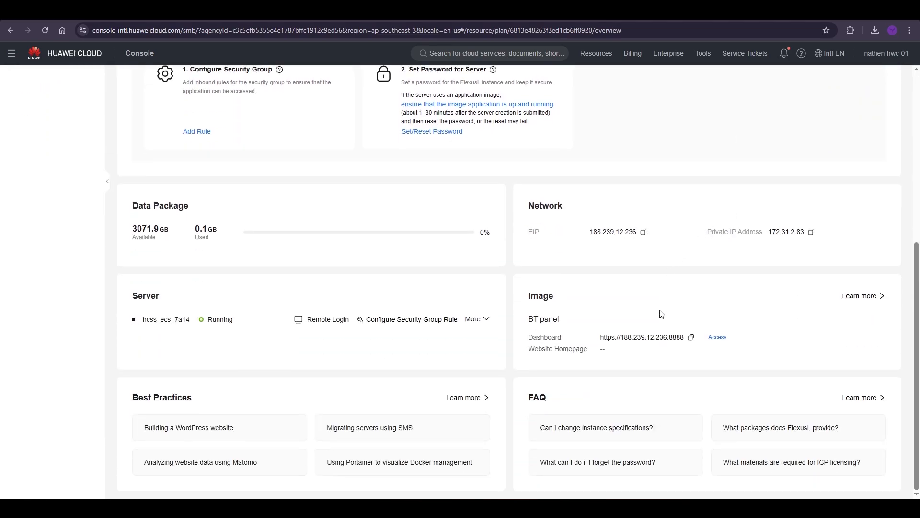
mouse_move(527, 296)
left_mouse_down()
mouse_move(559, 297)
mouse_move(527, 301)
left_mouse_up()
left_click(595, 323)
left_click_drag(528, 334, 597, 347)
left_click(711, 349)
left_click(691, 338)
Open the BT panel in a new tab and log in as Administrator with the new password
left_click(716, 338)
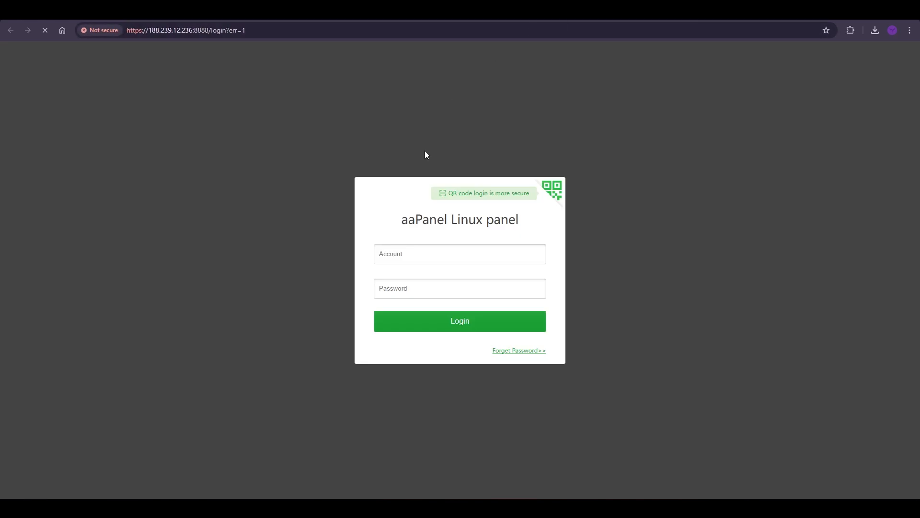
left_click(446, 258)
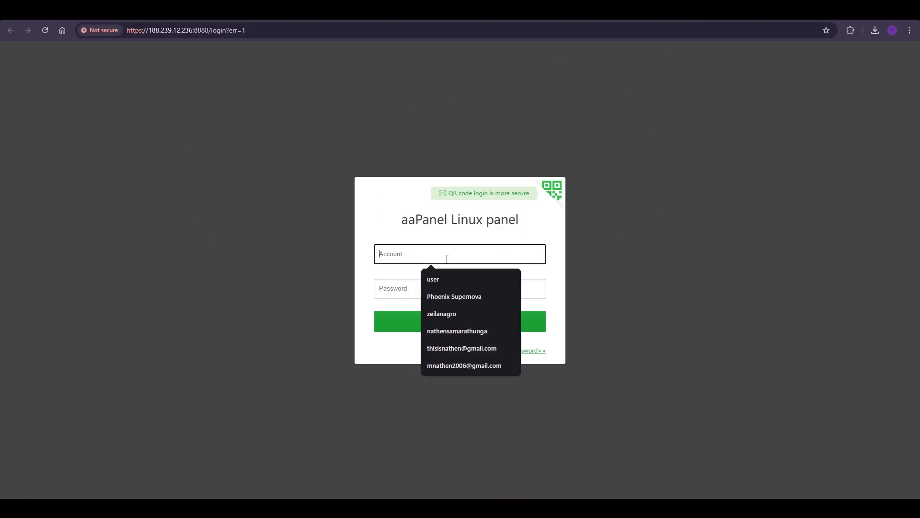
type("Admini")
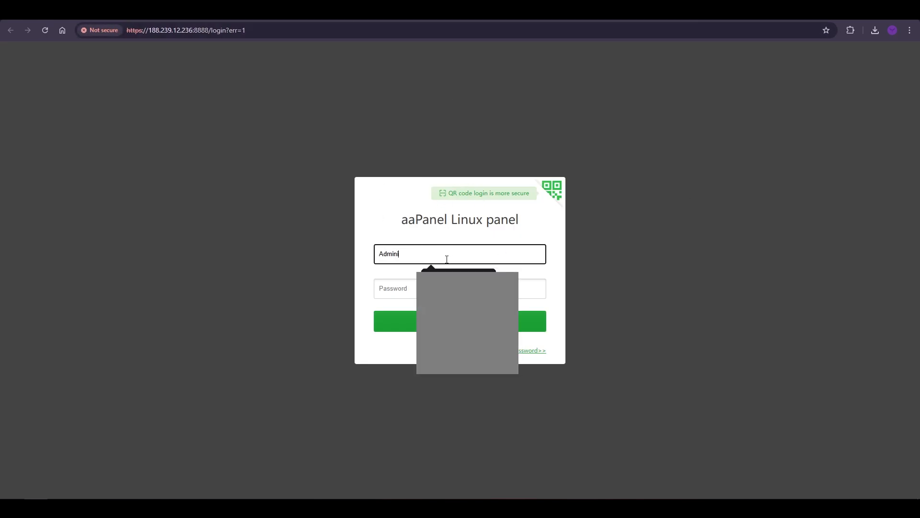
type("strator")
key("Tab")
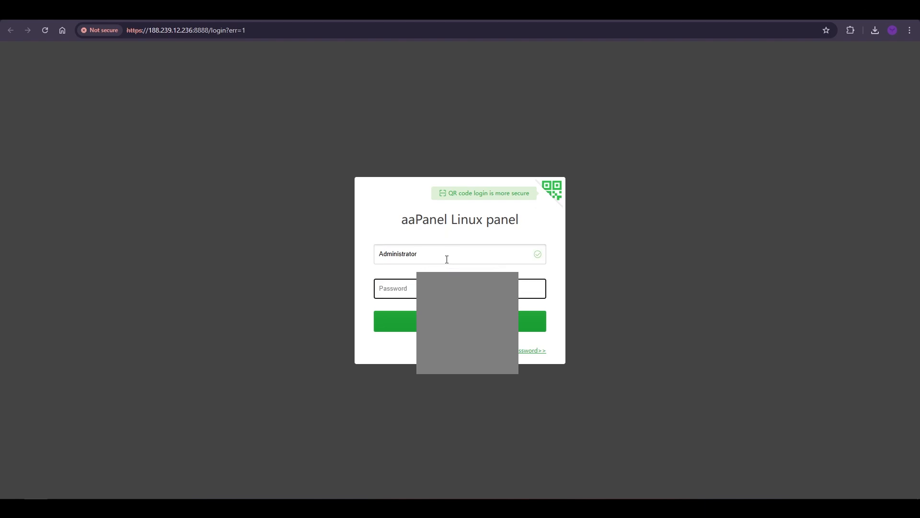
type("*")
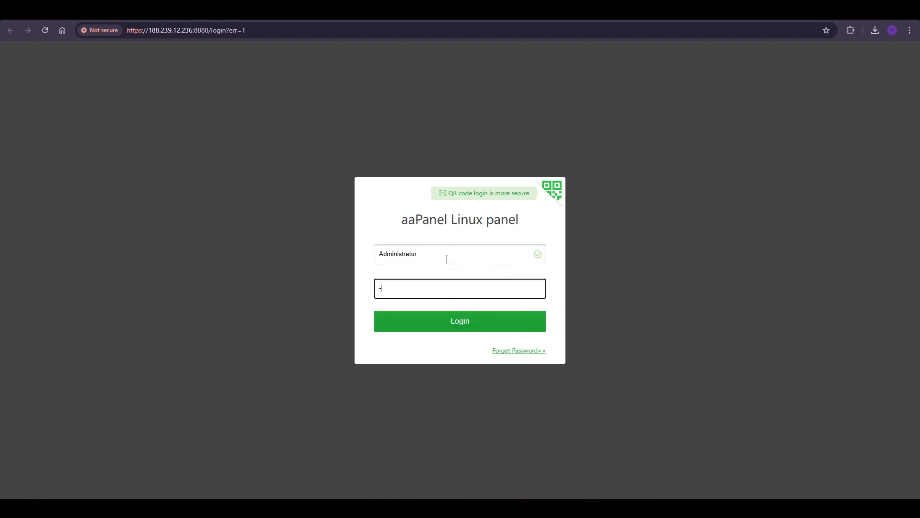
type("*")
key("Return")
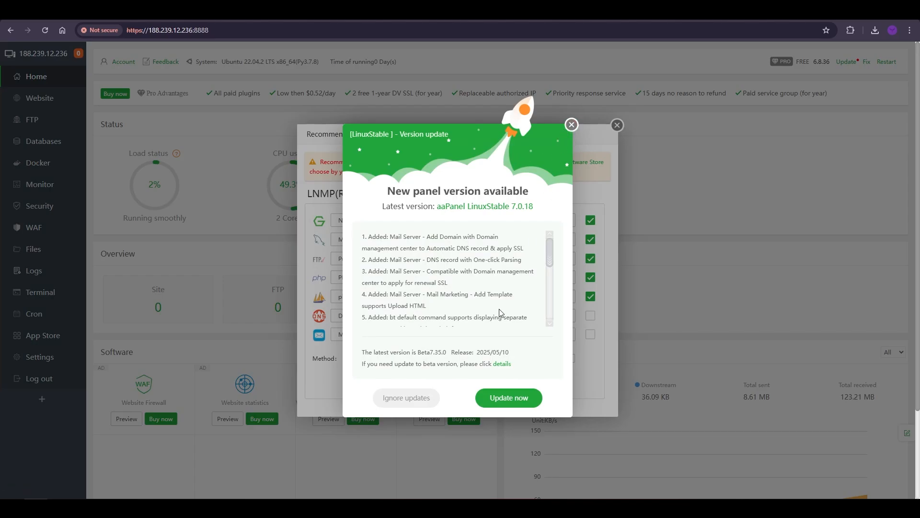
Ignore the 7.0.18 update notice and start the one-click LAMP package install
left_click(408, 400)
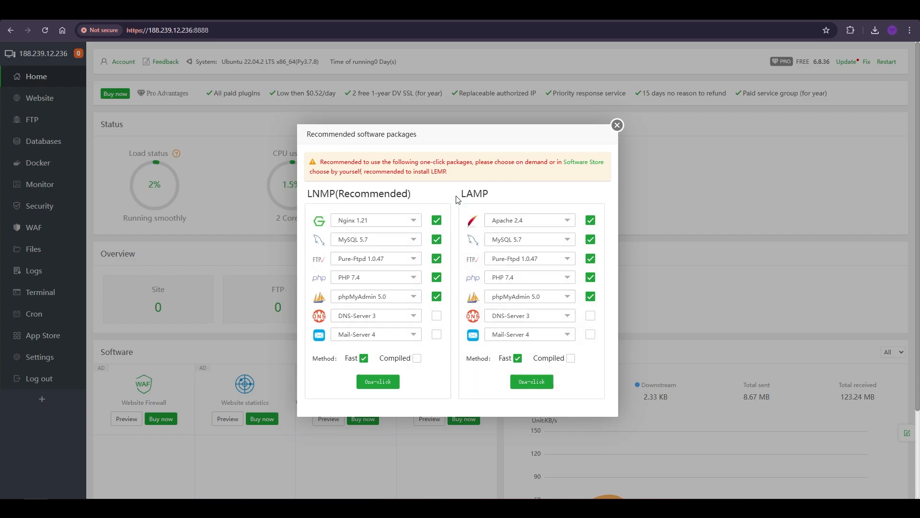
left_click_drag(461, 195, 489, 198)
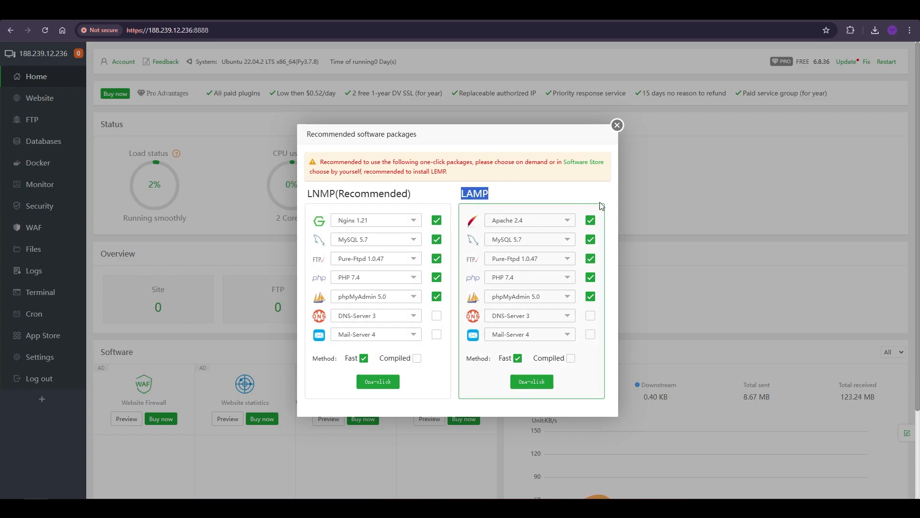
left_click(581, 197)
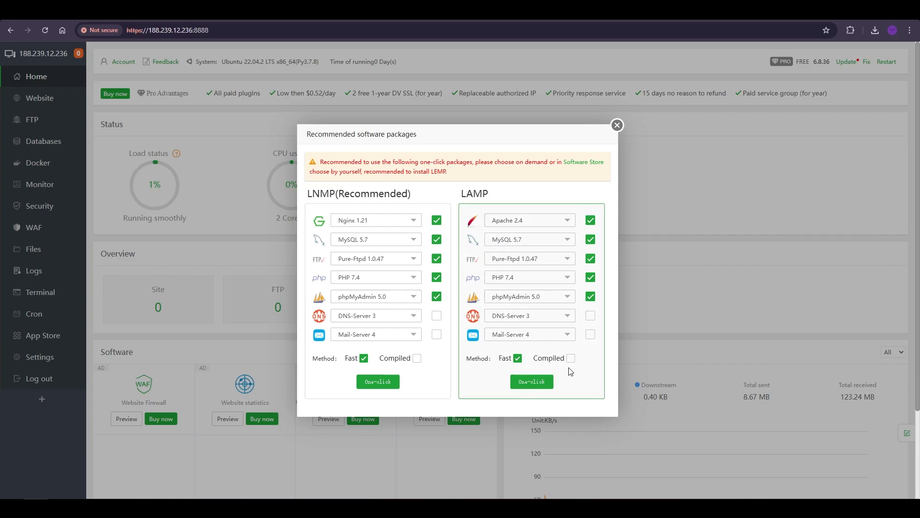
left_click(536, 388)
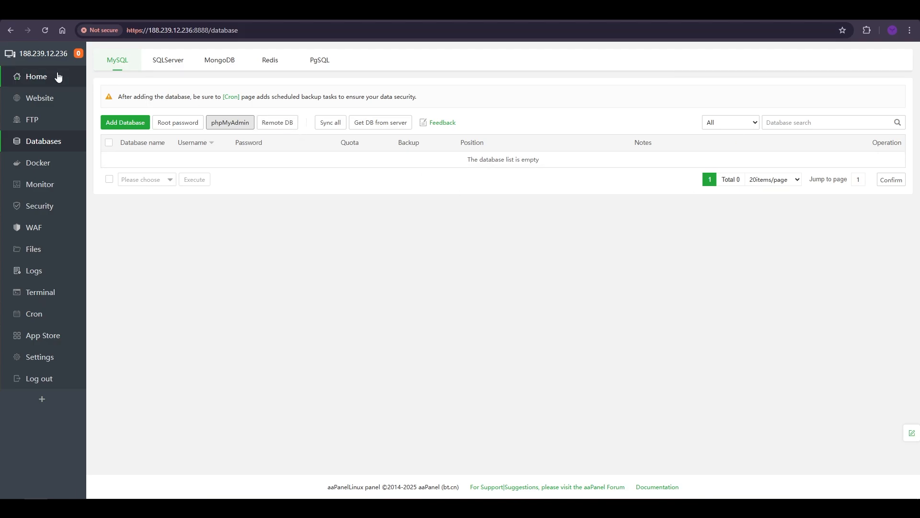
Check the installed software list for Apache, MySQL, PHP and phpMyAdmin
left_click(57, 77)
left_click(60, 334)
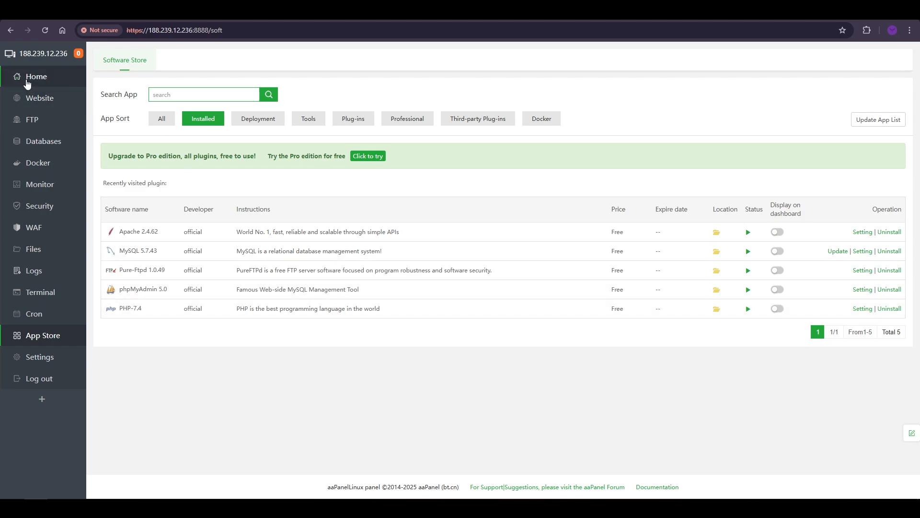
left_click(32, 79)
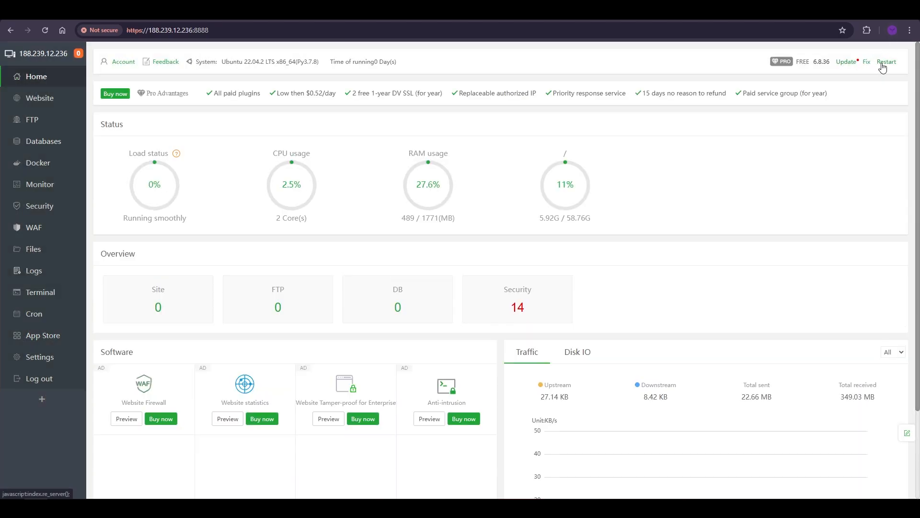
Restart the aaPanel service, then launch phpMyAdmin from the Databases page
left_click(887, 62)
left_click(506, 286)
left_click(521, 295)
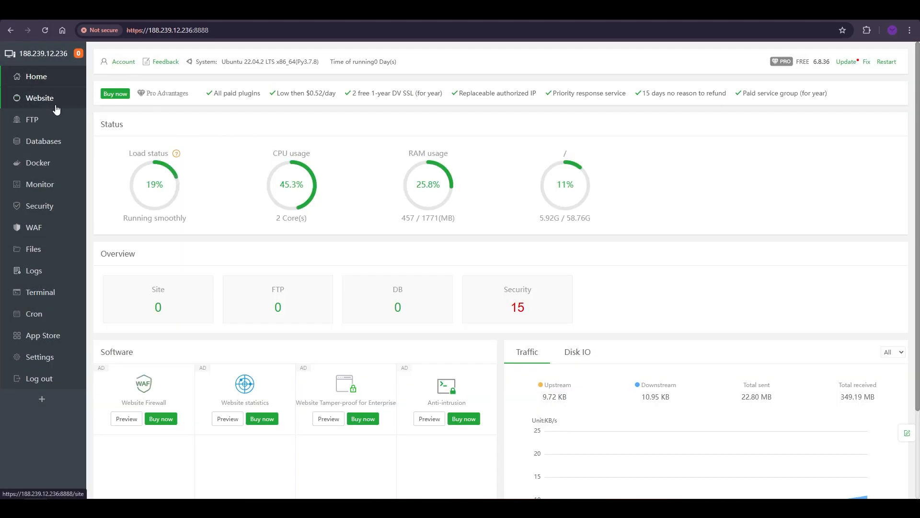
left_click(62, 139)
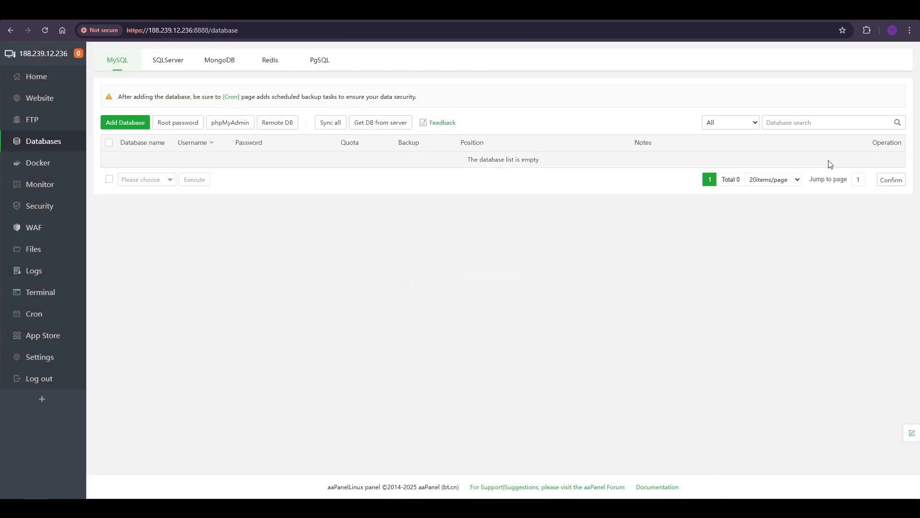
left_click(222, 125)
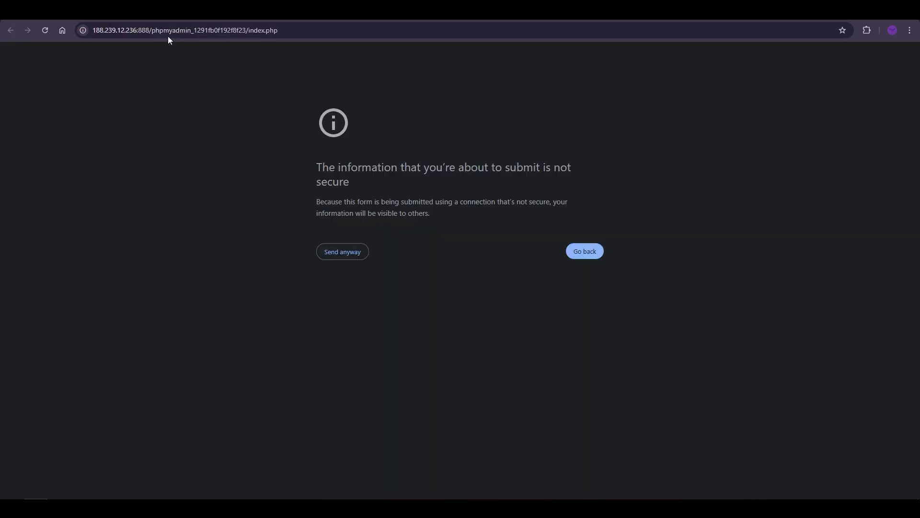
Add a Flexus security group inbound rule with priority 1 allowing TCP port 888
left_click(140, 30)
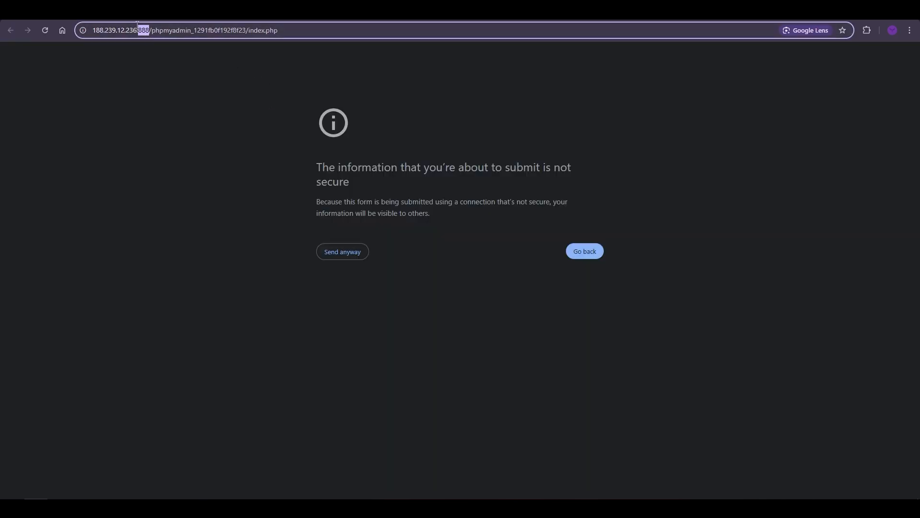
left_click(103, 11)
scroll(217, 150, "up", 3)
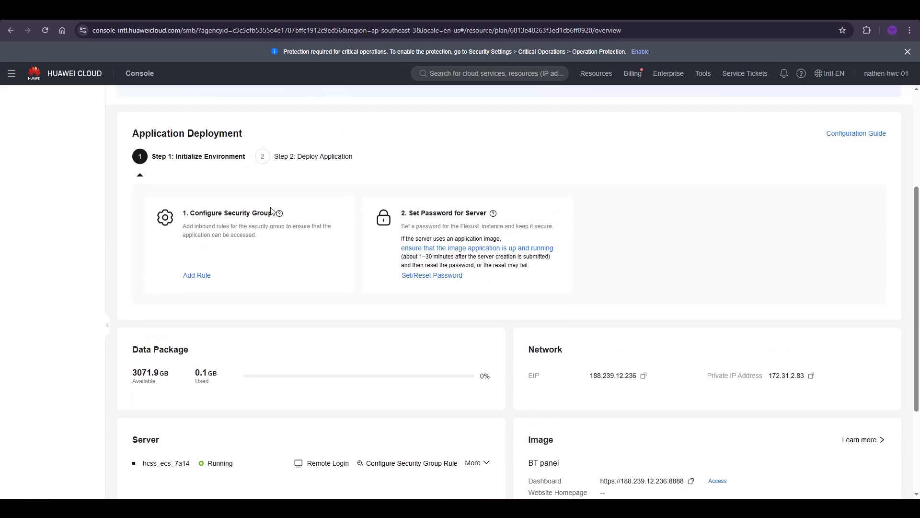
scroll(299, 198, "down", 3)
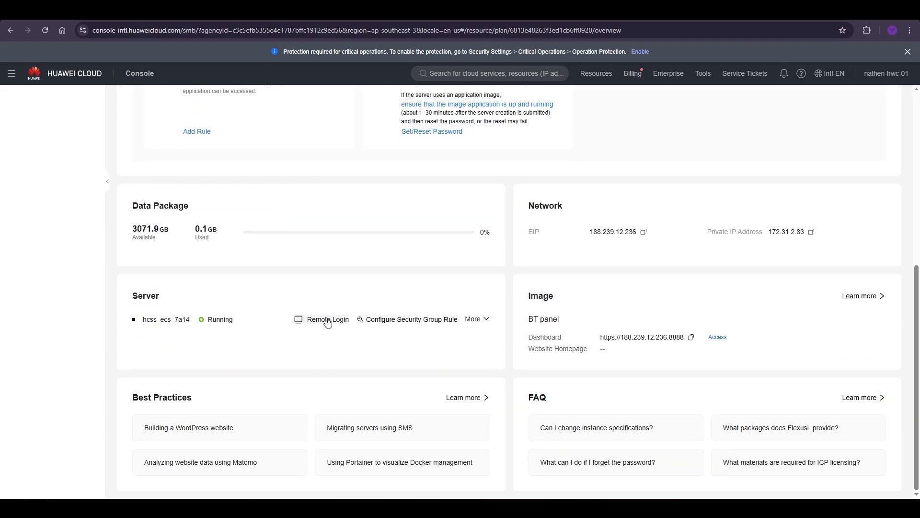
scroll(235, 132, "up", 7)
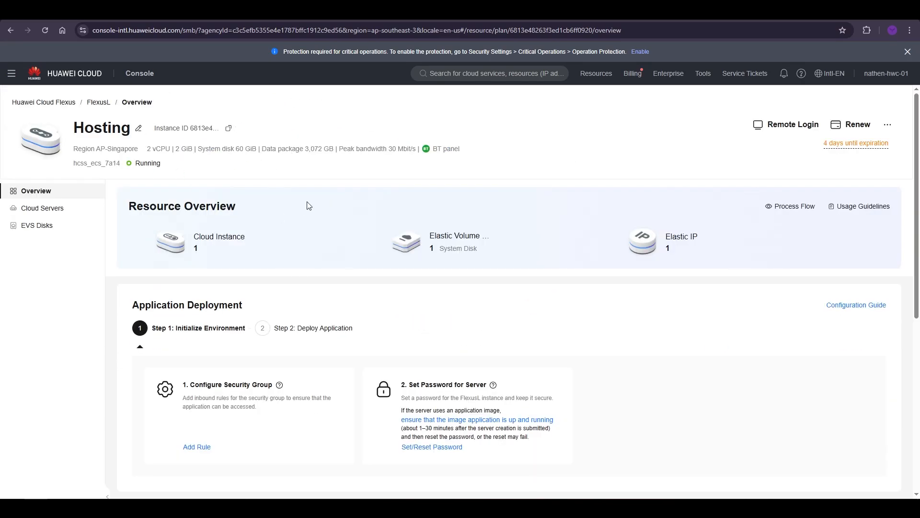
scroll(309, 206, "down", 6)
left_click(399, 319)
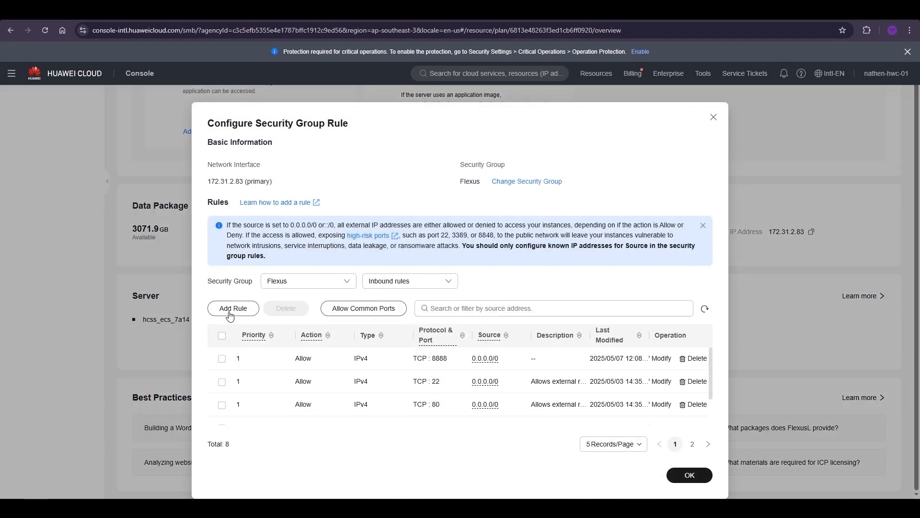
left_click(230, 310)
type("1")
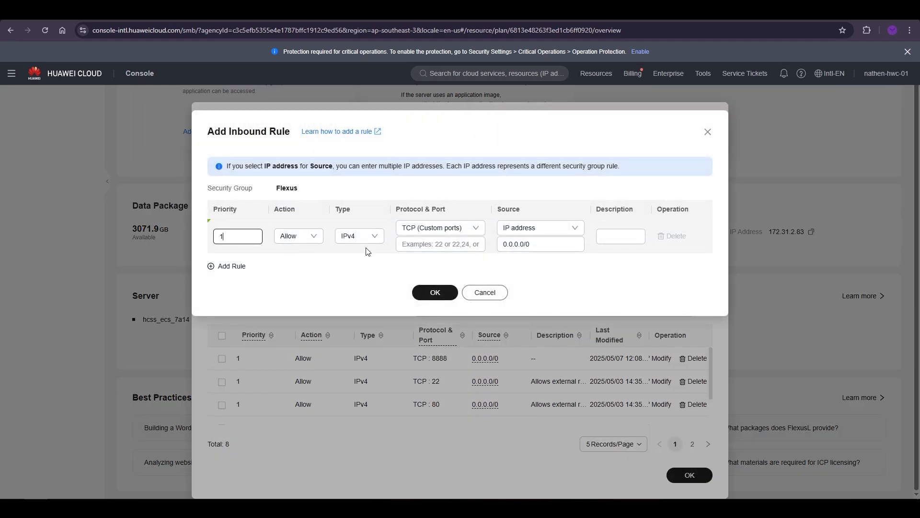
left_click(450, 245)
type("888")
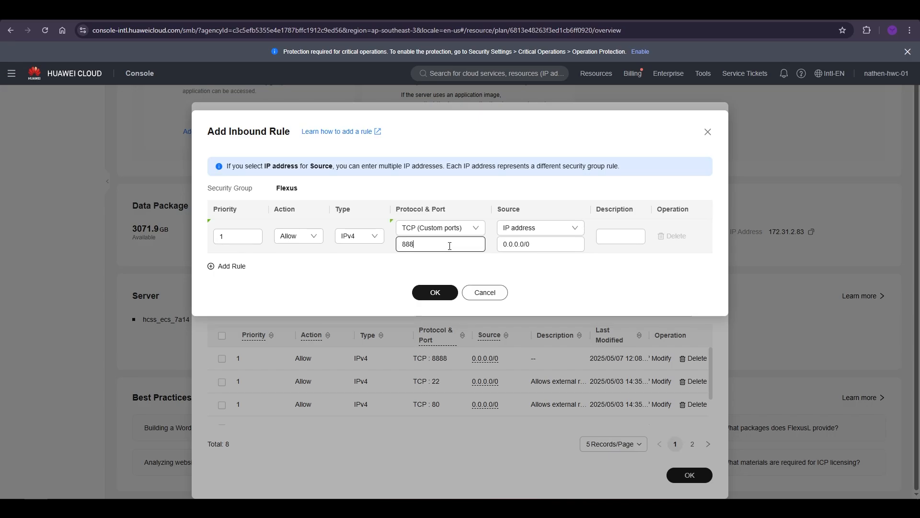
left_click(435, 293)
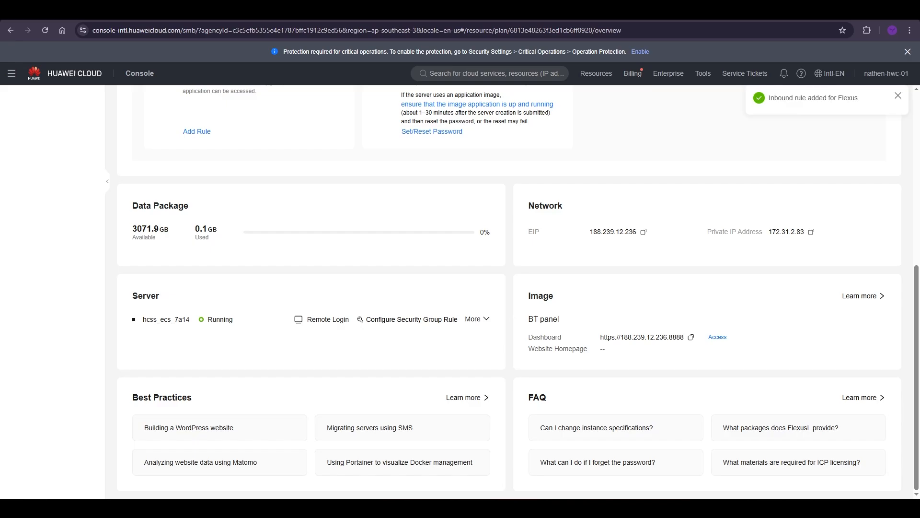
scroll(208, 87, "up", 5)
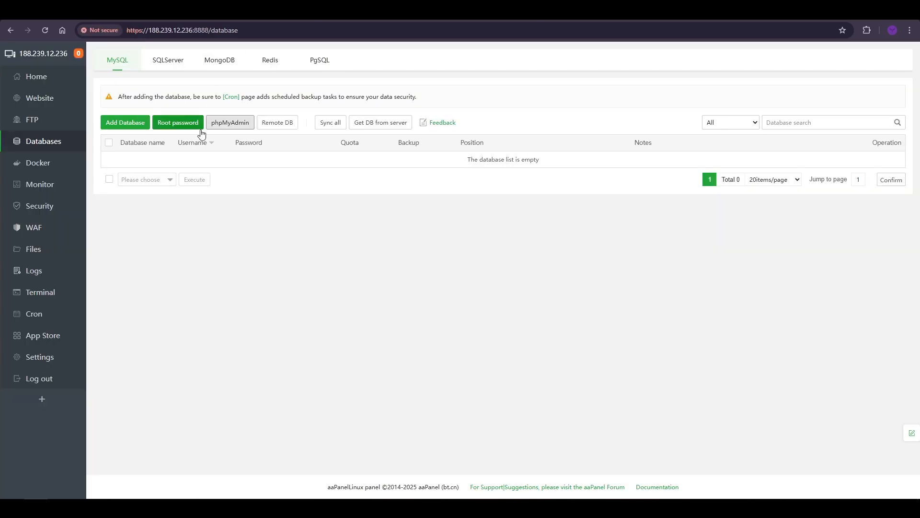
Reopen phpMyAdmin past the not-secure warning, then go to the empty Website list
left_click(227, 124)
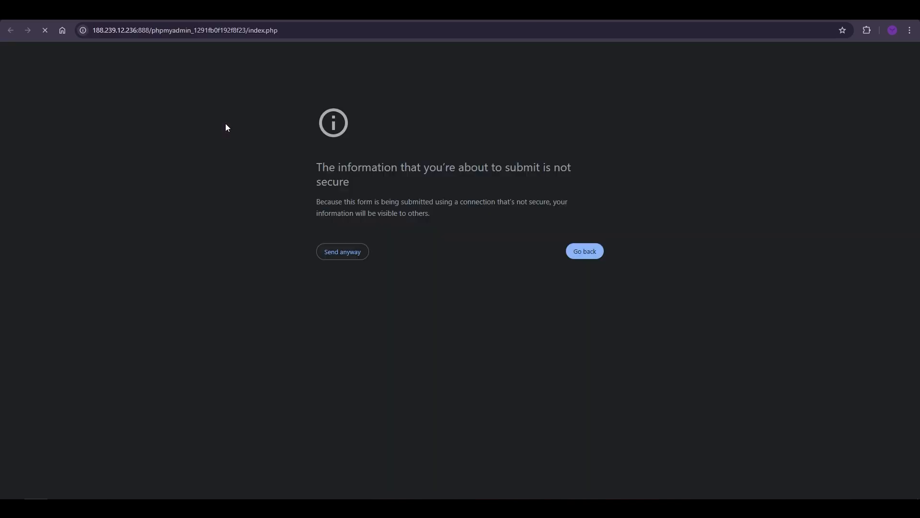
left_click(352, 254)
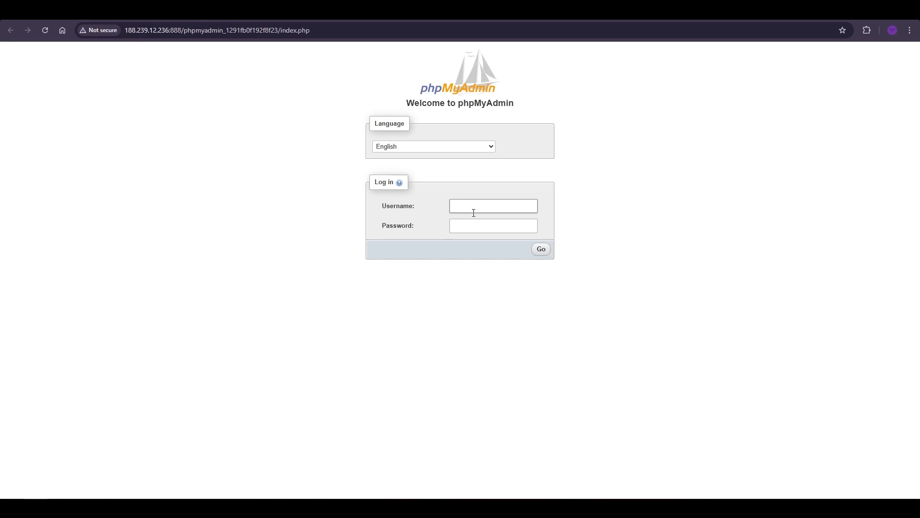
left_click(472, 228)
left_click(471, 207)
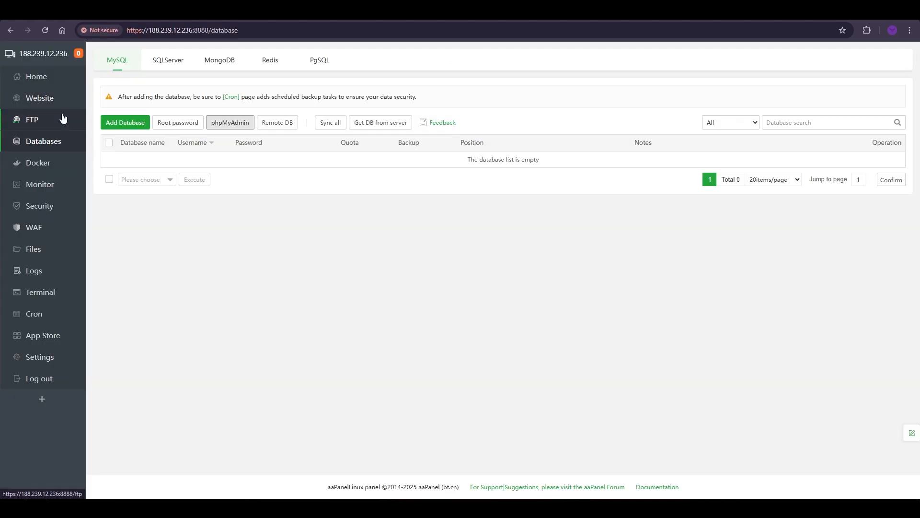
left_click(42, 97)
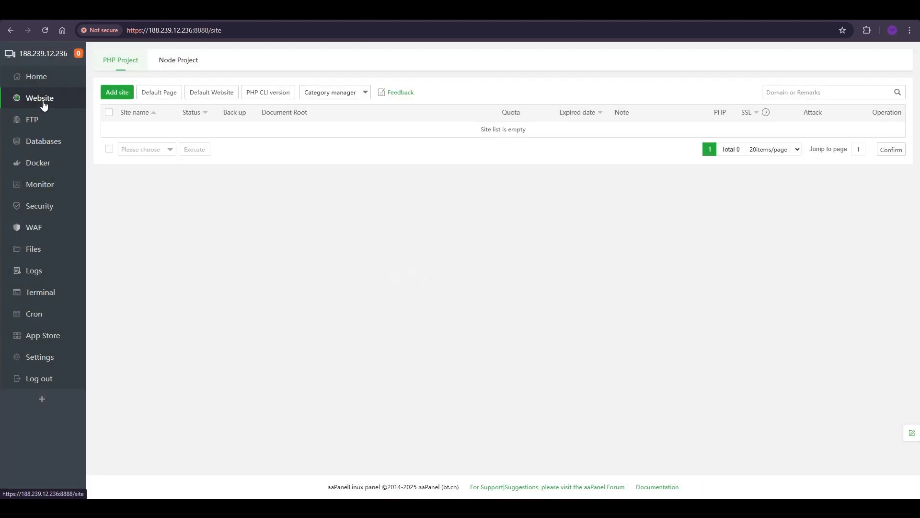
Start a new site with domain 188.239.12.236, leaving FTP account creation off
left_click(128, 94)
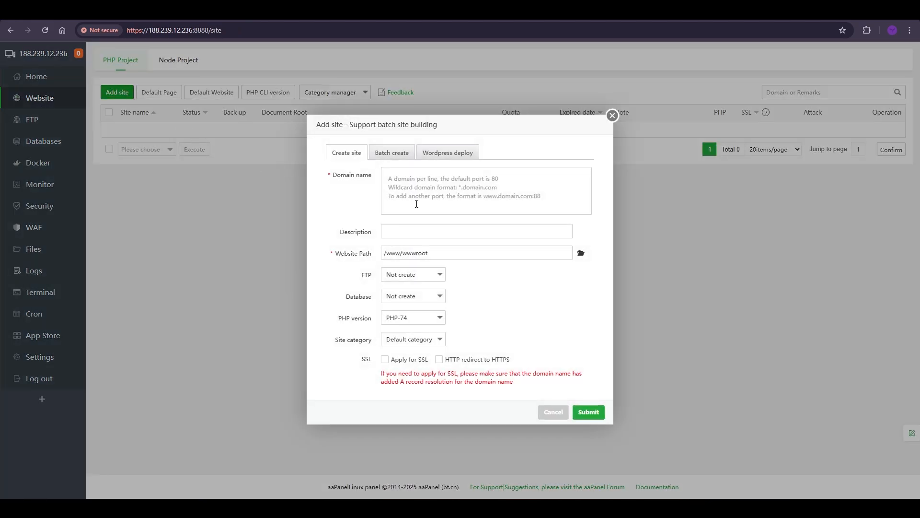
left_click(392, 181)
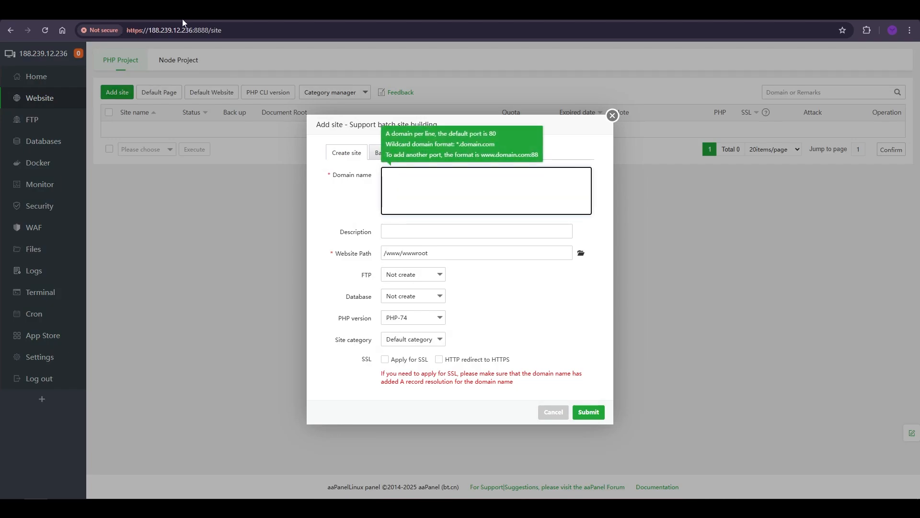
left_click_drag(193, 30, 148, 30)
key("ctrl+c")
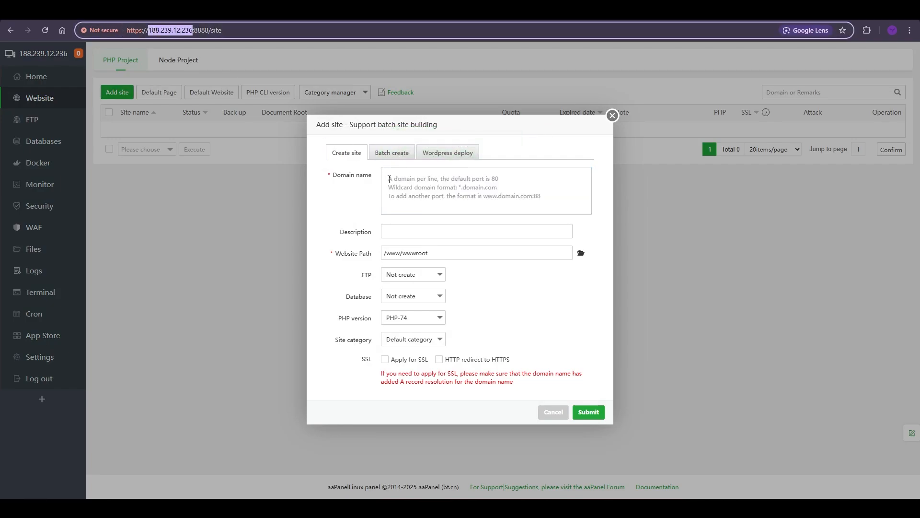
left_click(390, 180)
key("ctrl+v")
left_click(430, 278)
left_click(430, 278)
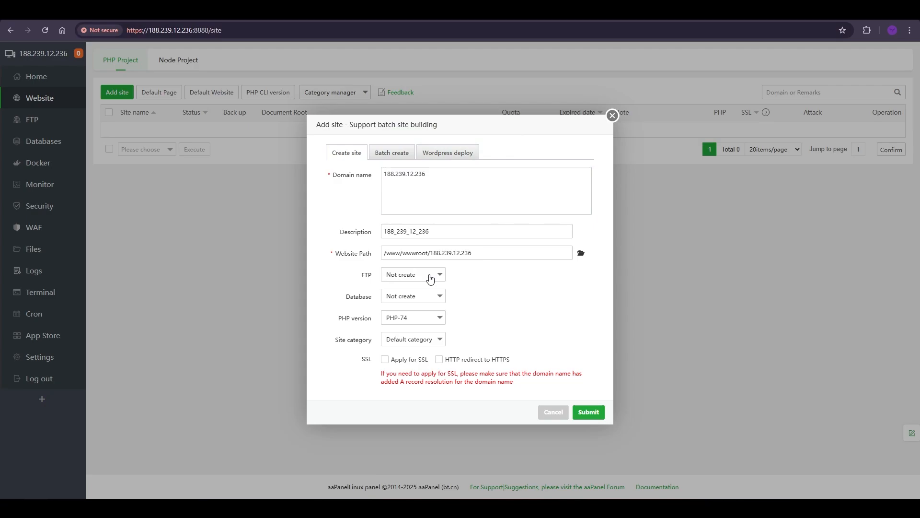
Add a MySQL database named SiteDatabase with a custom password and submit the site
left_click(424, 297)
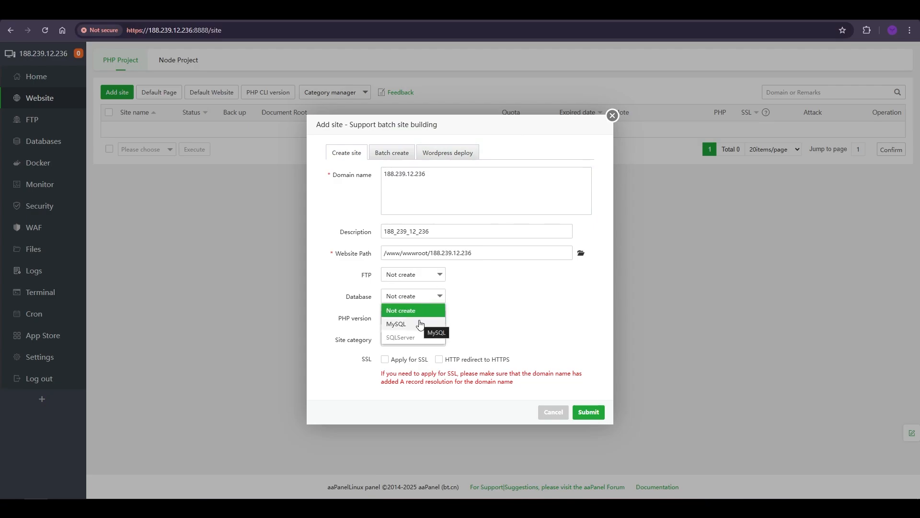
left_click(420, 325)
double_click(431, 316)
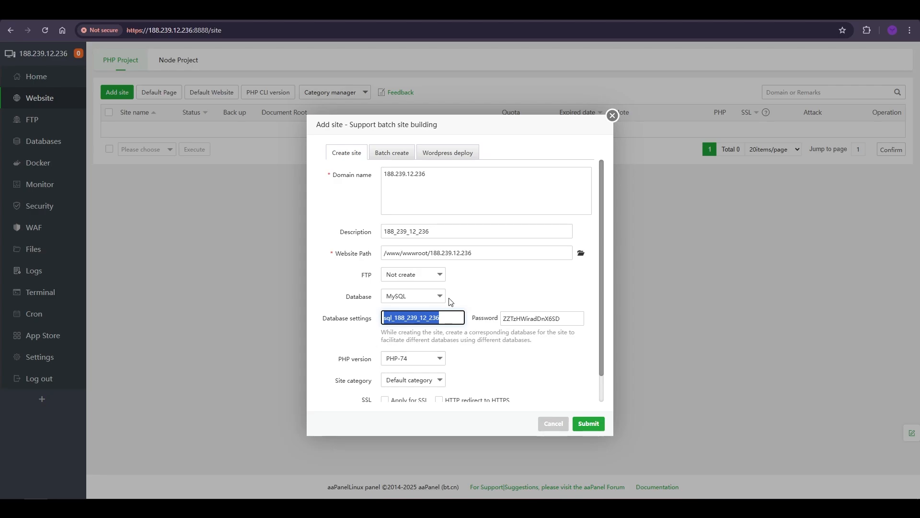
type("SiteDat")
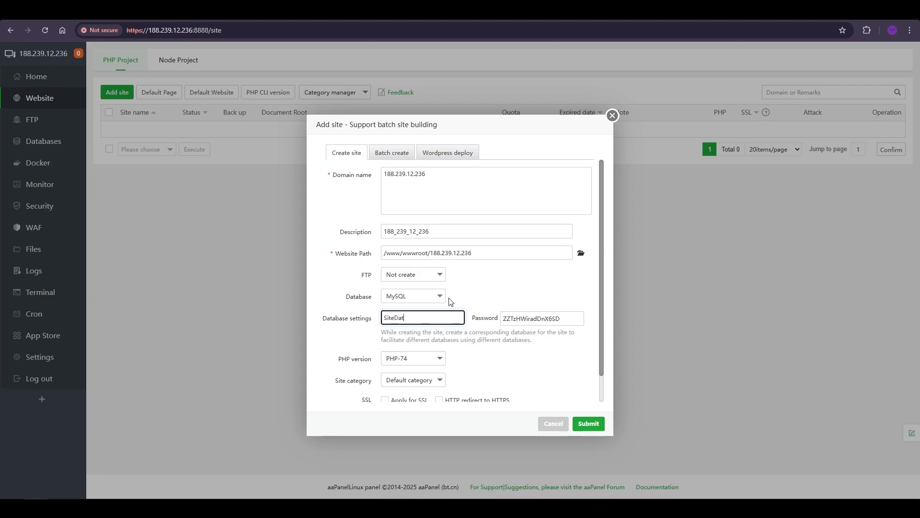
type("abase")
double_click(541, 316)
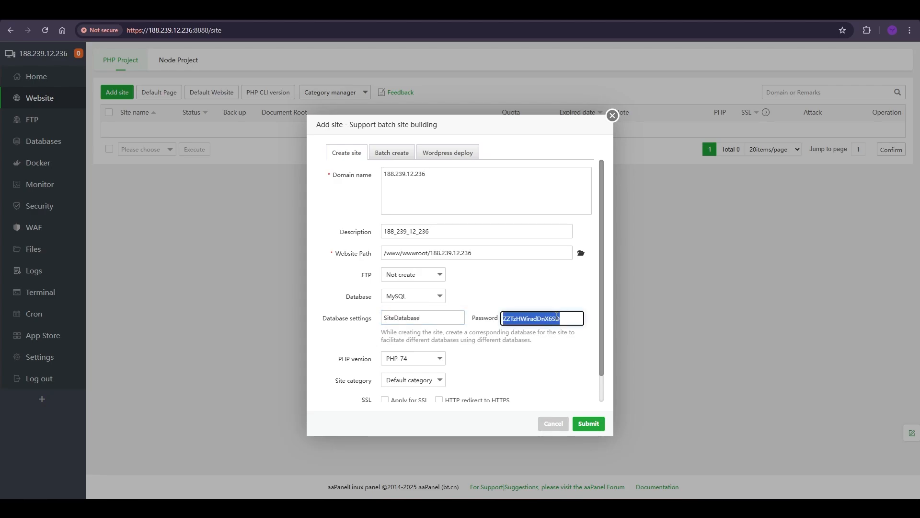
scroll(445, 342, "down", 1)
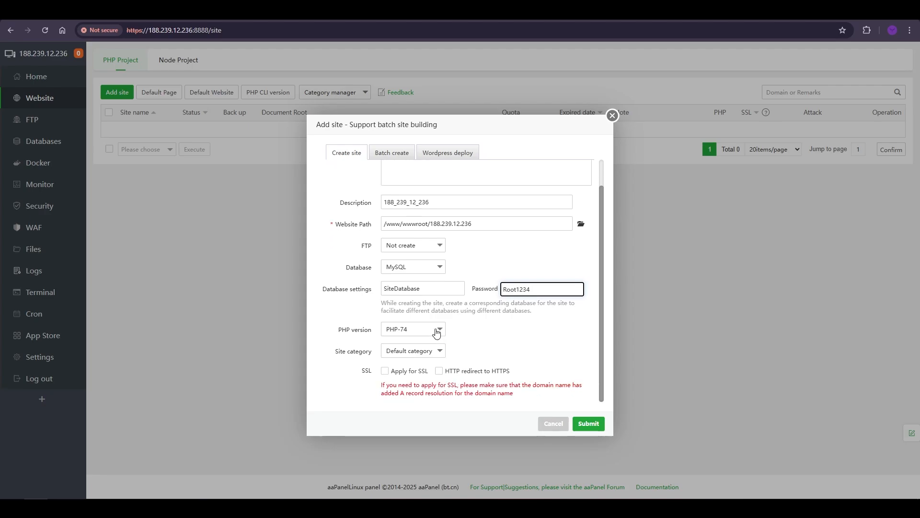
scroll(437, 333, "up", 1)
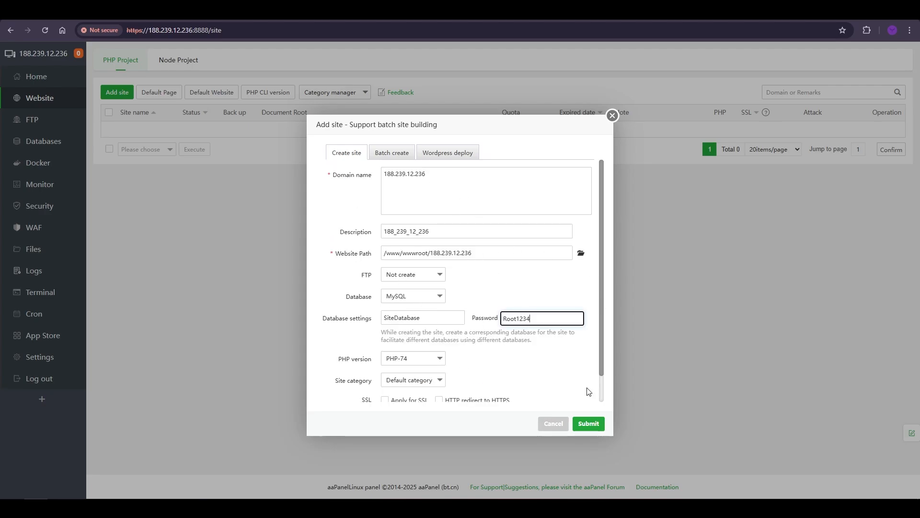
scroll(589, 392, "down", 1)
left_click(581, 426)
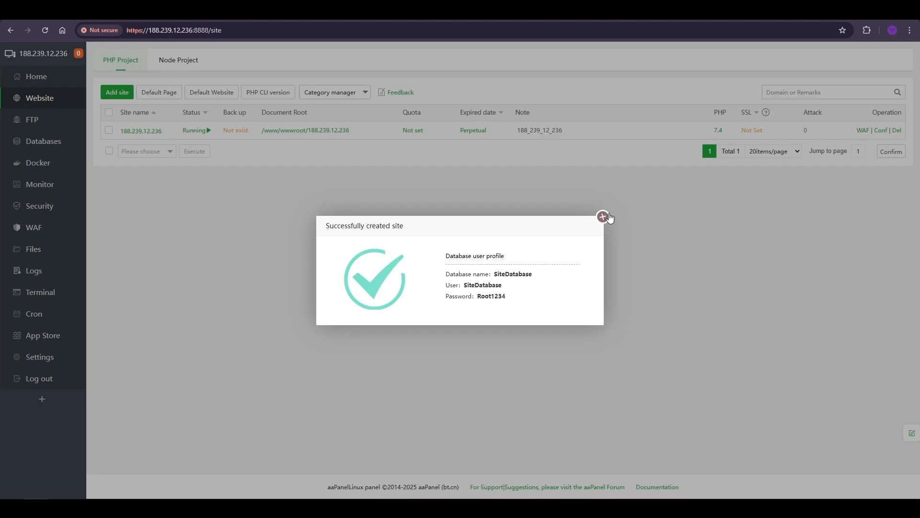
left_click(605, 216)
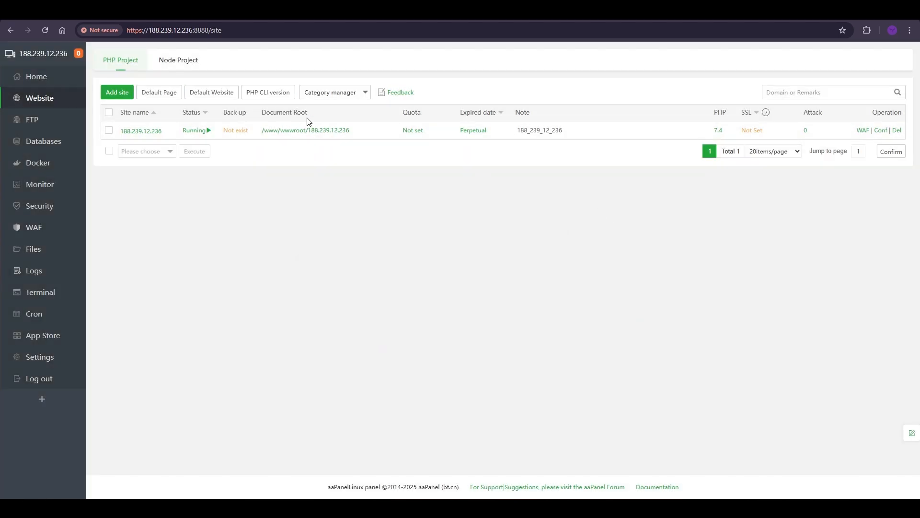
Delete all default files from the site's document root folder
left_click(294, 131)
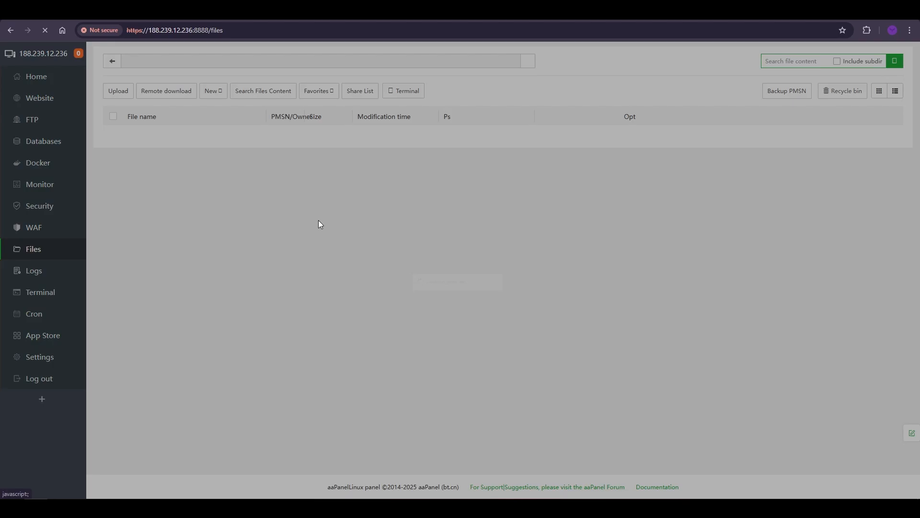
key("ctrl+a")
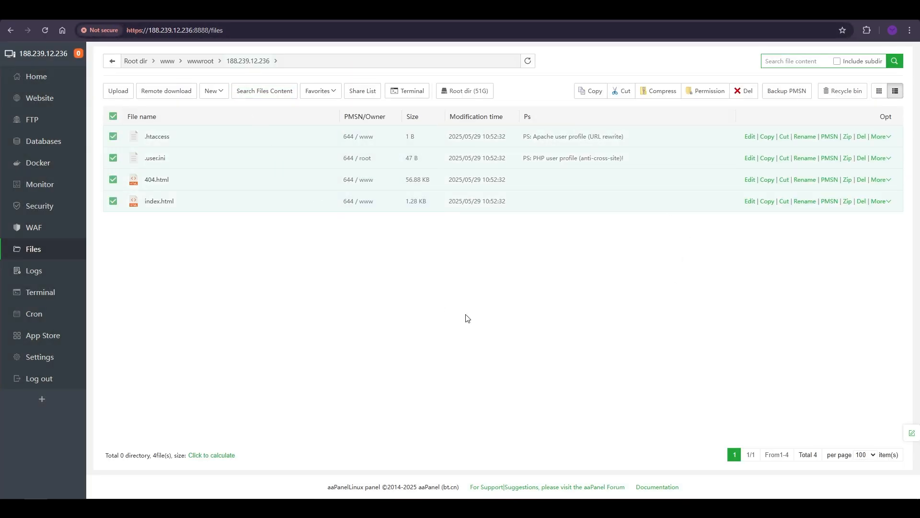
left_click(744, 91)
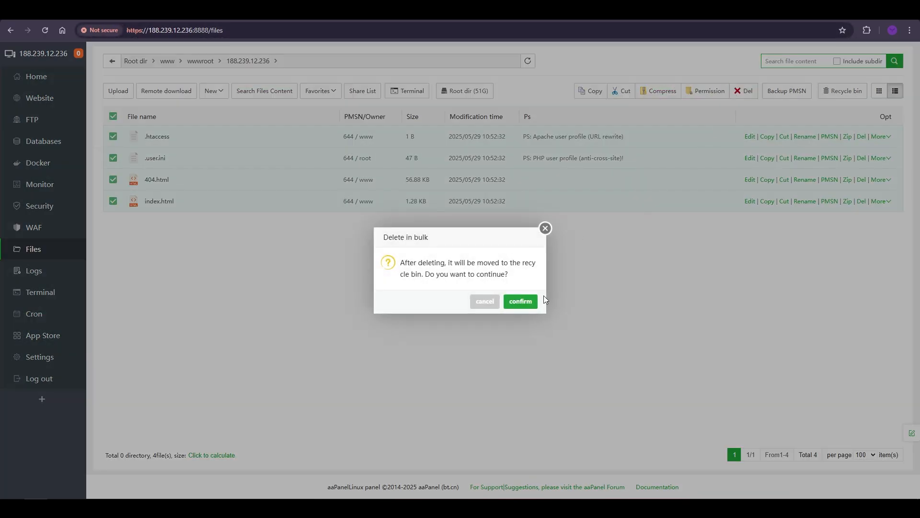
left_click(533, 301)
Upload the 18 app files, add_category.php through products.php, into the document root
left_click(116, 89)
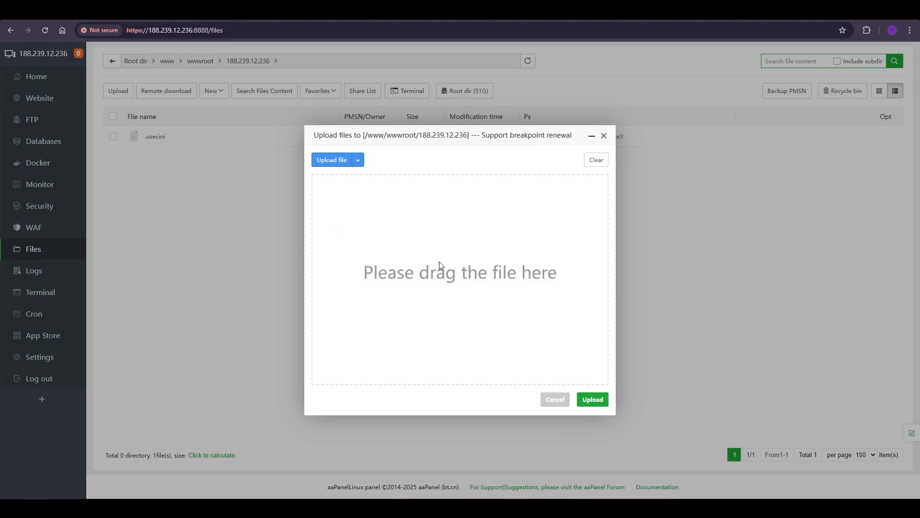
left_click(59, 507)
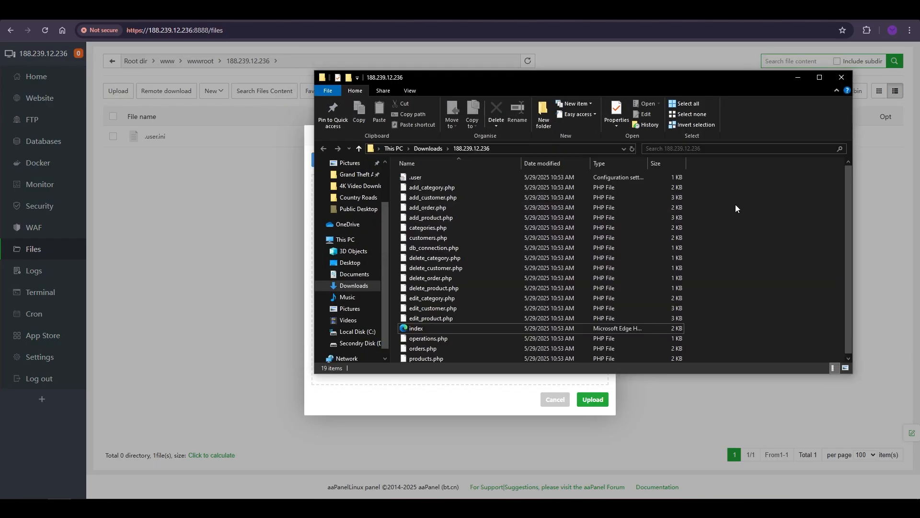
left_click(619, 189)
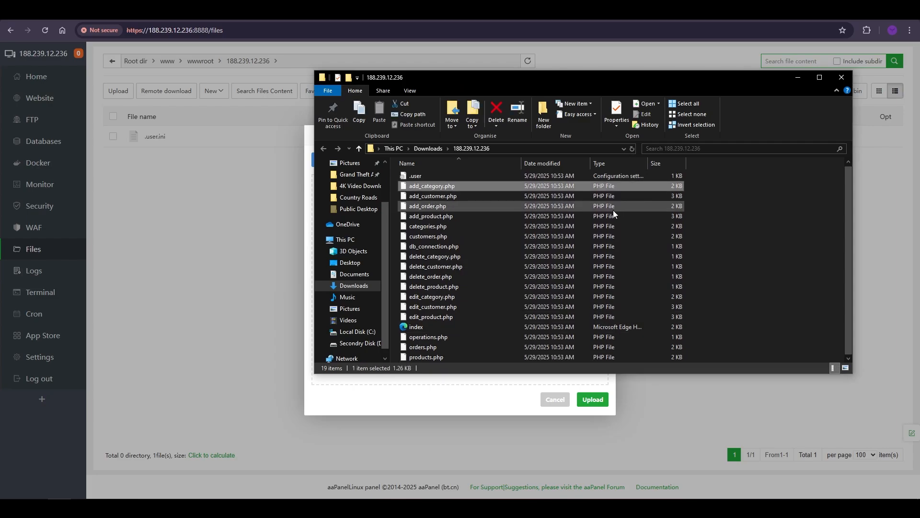
left_click(532, 356, "shift")
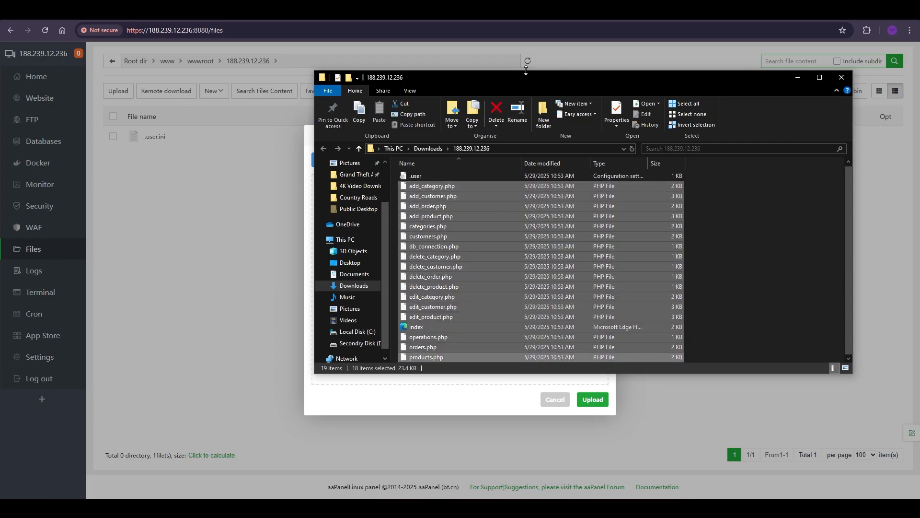
left_click_drag(528, 86, 669, 87)
left_click_drag(590, 188, 405, 237)
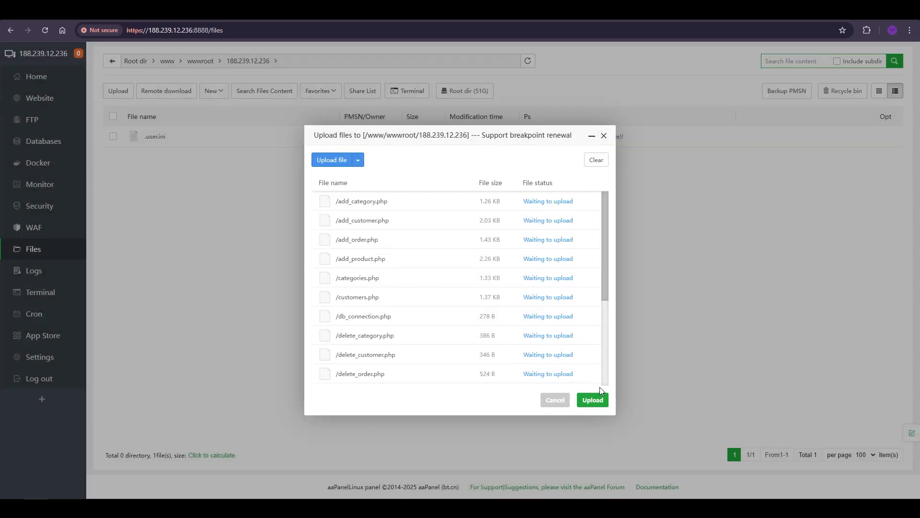
left_click(596, 399)
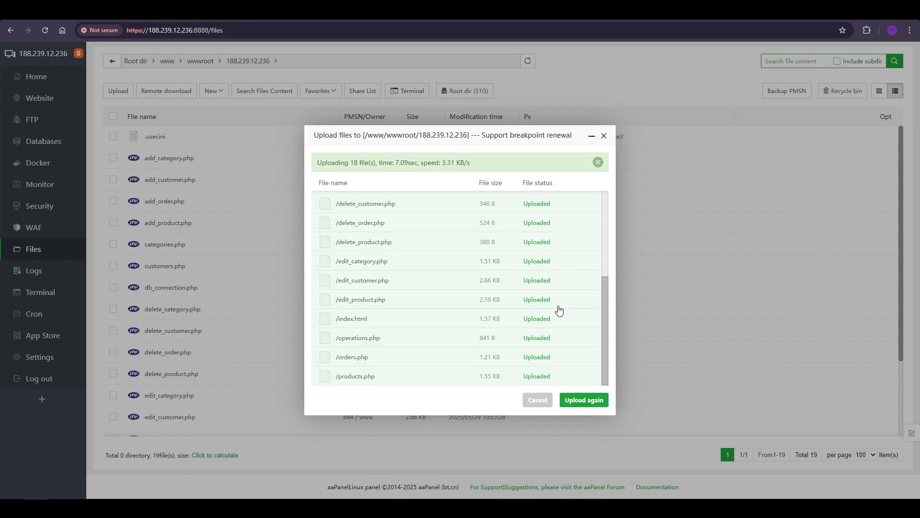
scroll(419, 246, "down", 3)
scroll(408, 228, "up", 3)
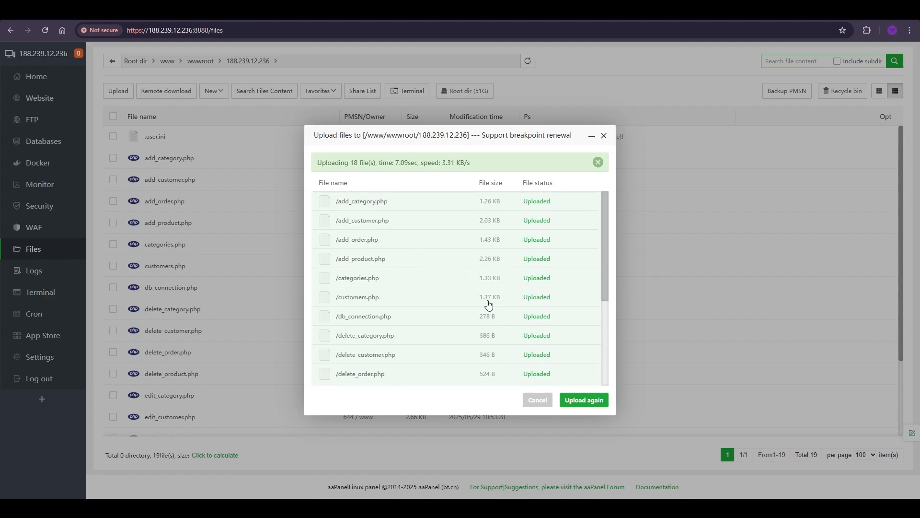
left_click(604, 136)
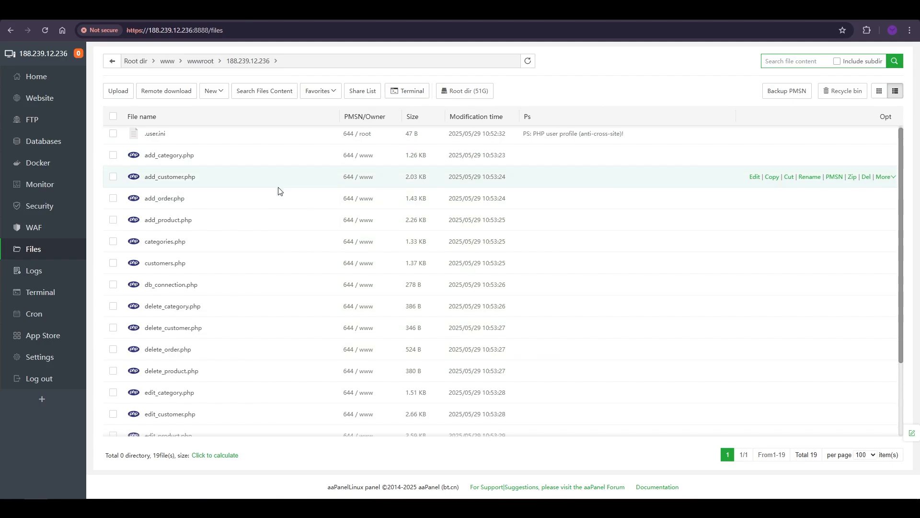
Copy the site's address, 188.239.12.236, from the website list
scroll(278, 189, "down", 3)
scroll(277, 189, "up", 3)
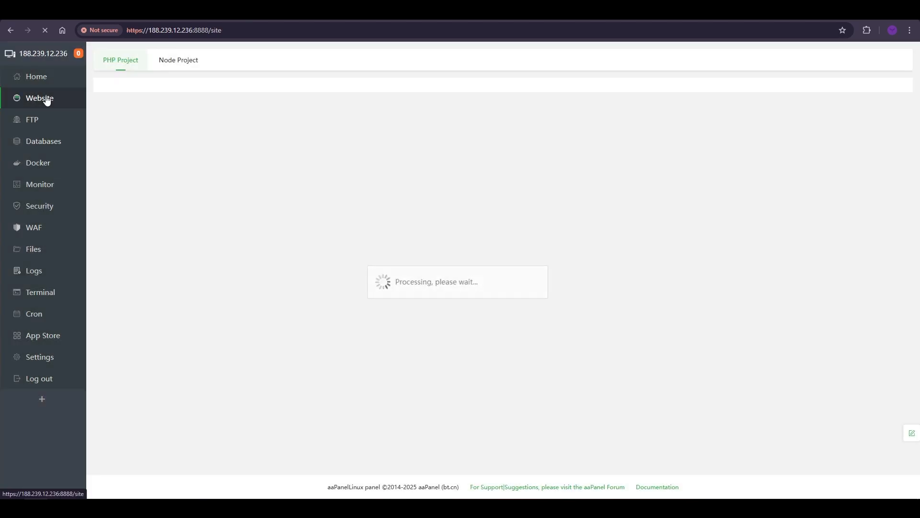
mouse_move(155, 136)
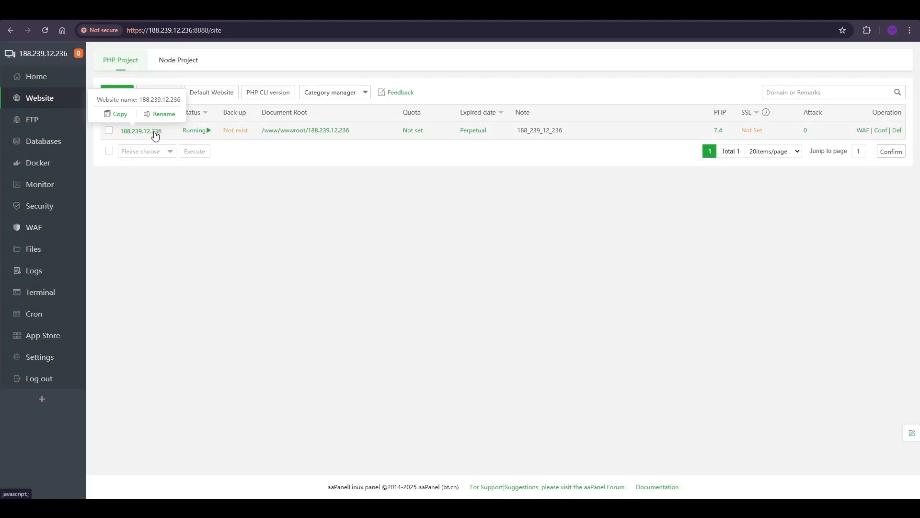
left_click(119, 114)
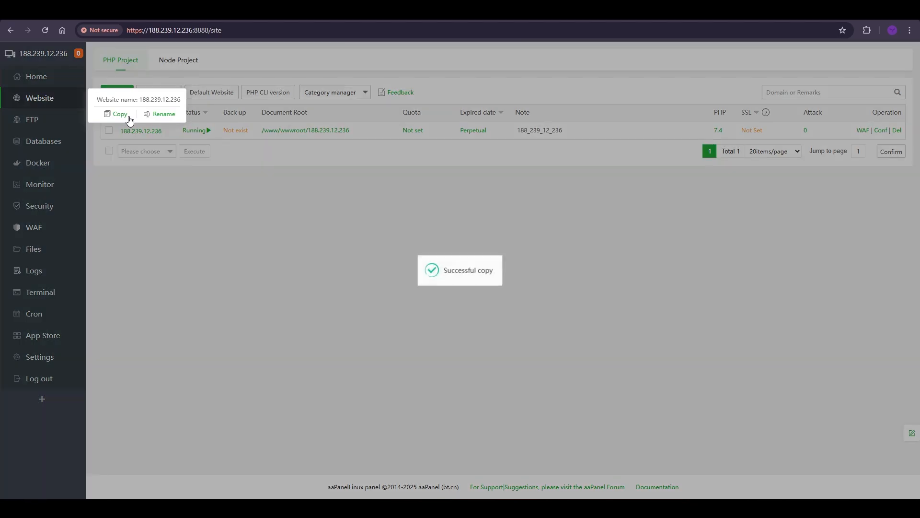
Load the copied site address 188.239.12.236 in a new browser tab
key("ctrl+t")
type("188.239.12.236")
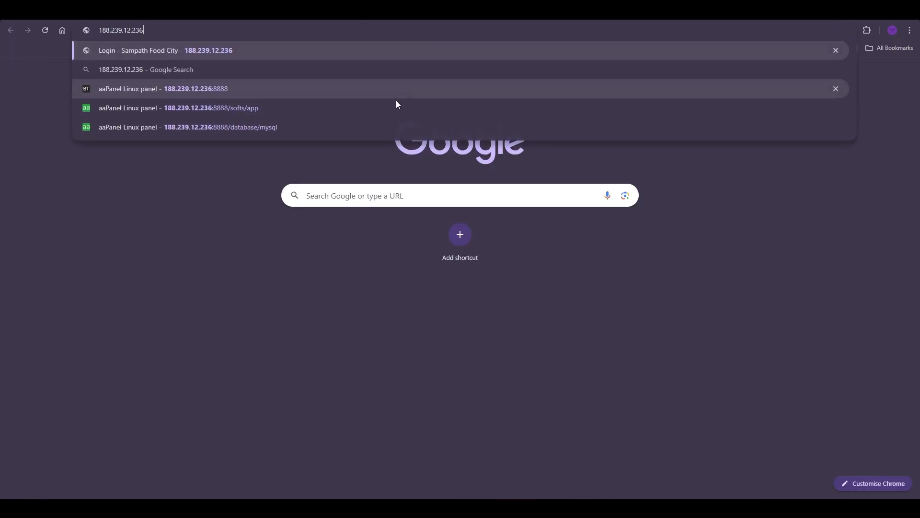
key("Return")
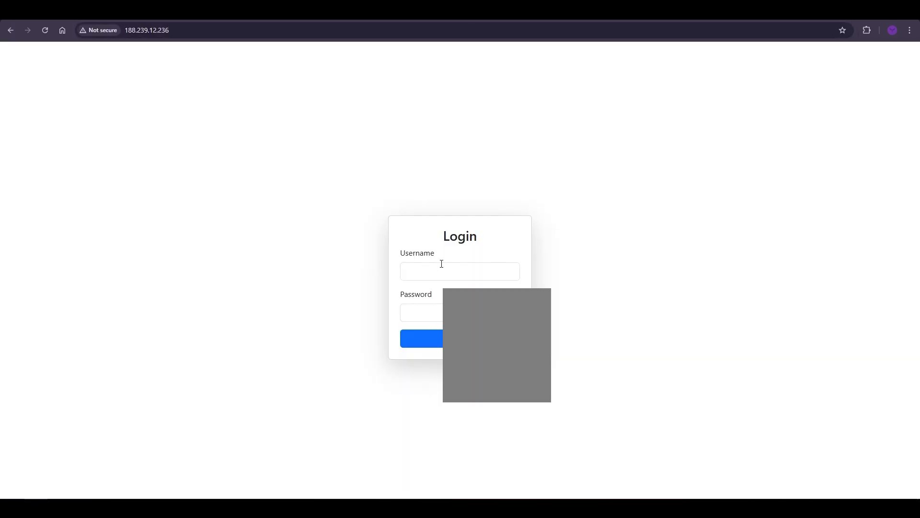
Log in with the saved admin credentials, select the mysqli access-denied error, and return to aaPanel
left_click(442, 264)
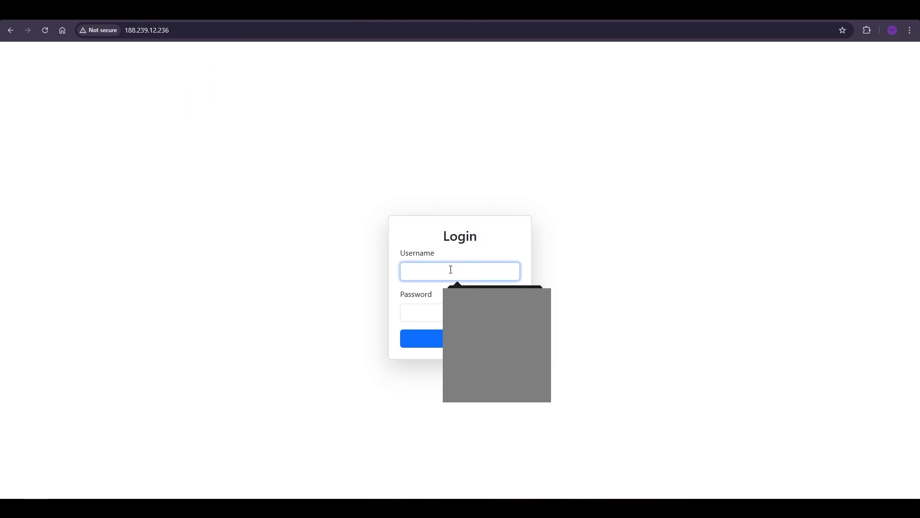
key("Down")
key("Return")
key("Tab")
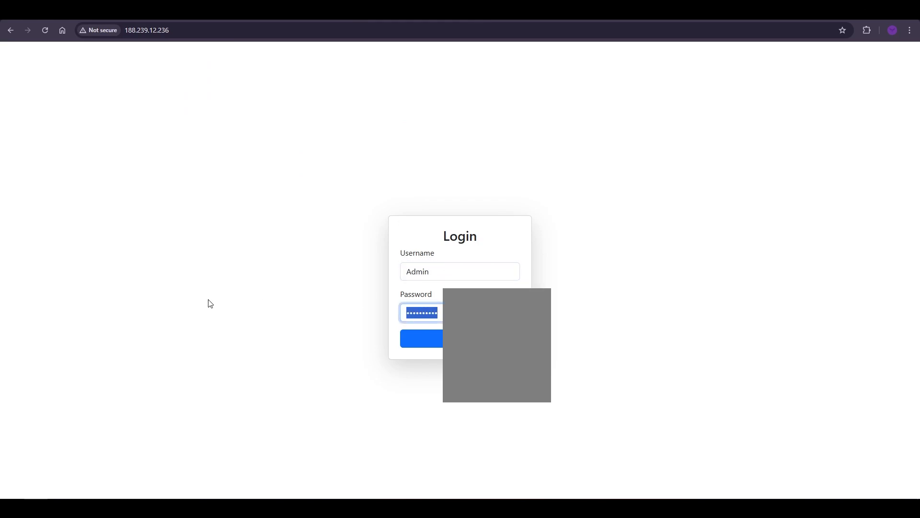
type("••")
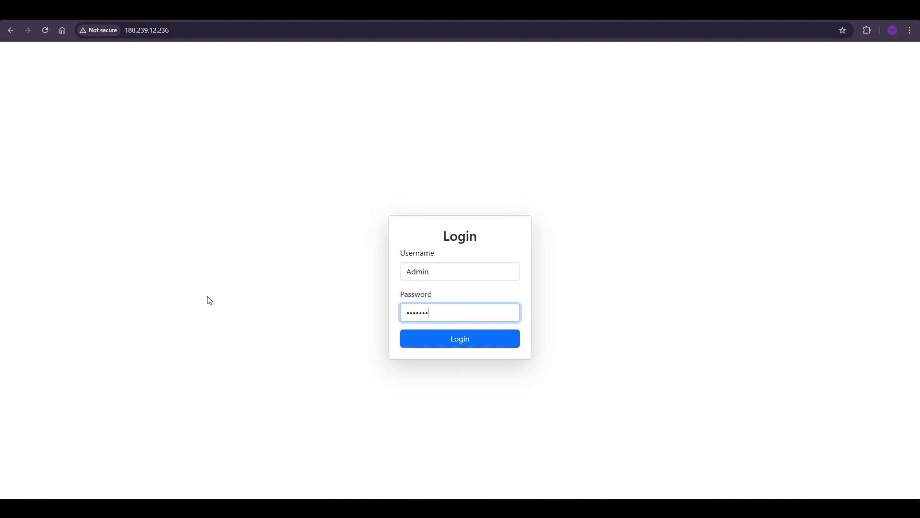
left_click(409, 222)
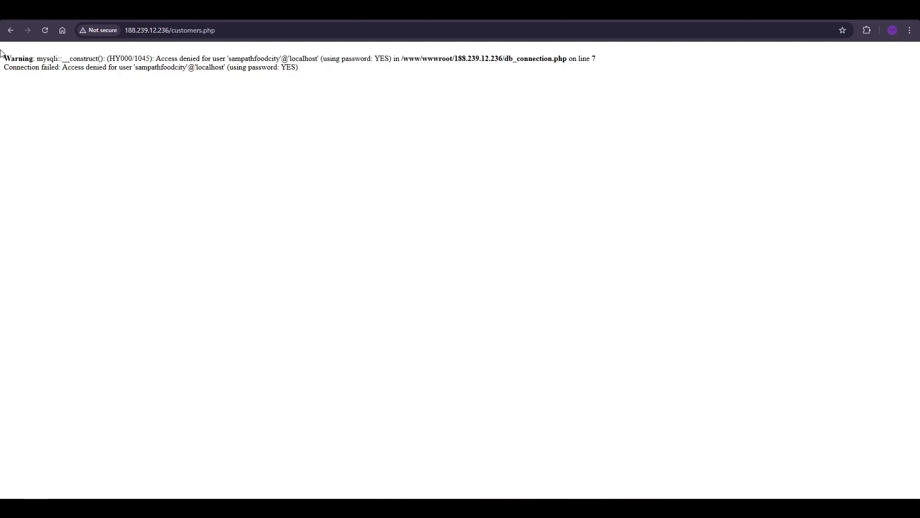
left_click_drag(312, 70, 2, 46)
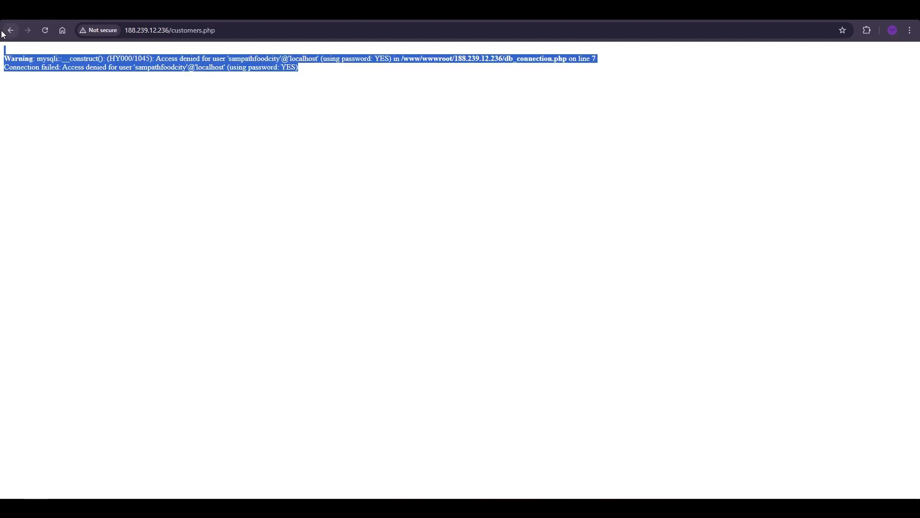
left_click(39, 10)
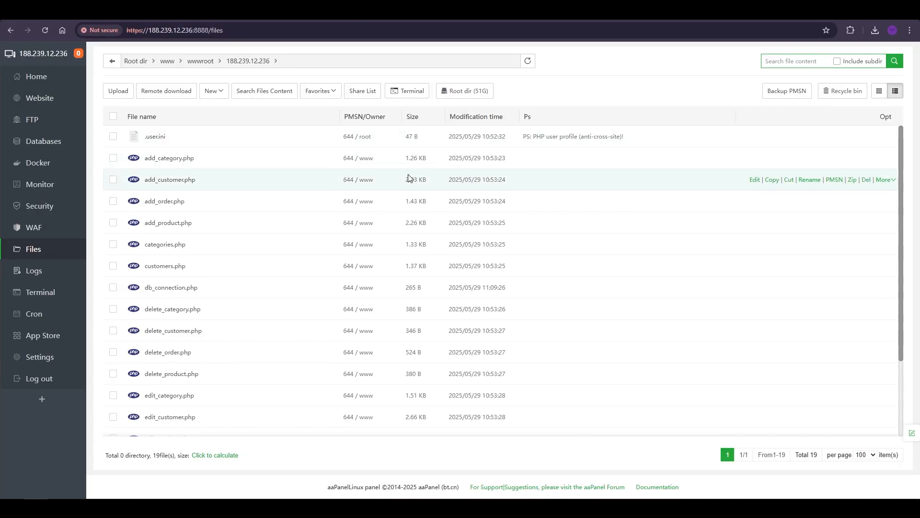
Copy the generated MySQL root password from the Databases page
left_click(64, 144)
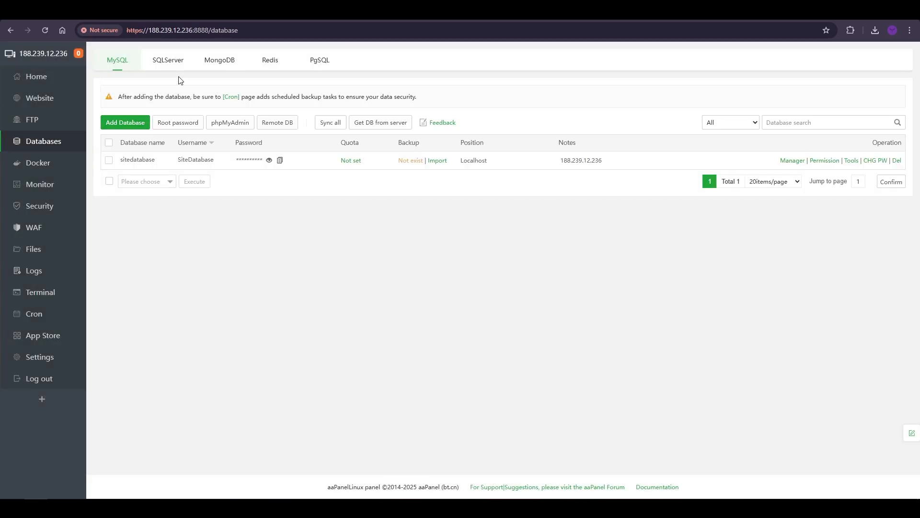
left_click(190, 127)
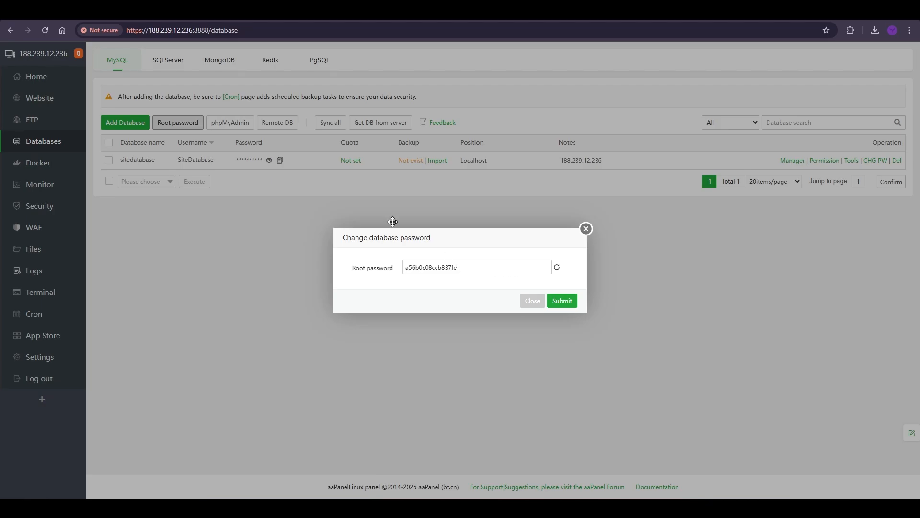
left_click(586, 229)
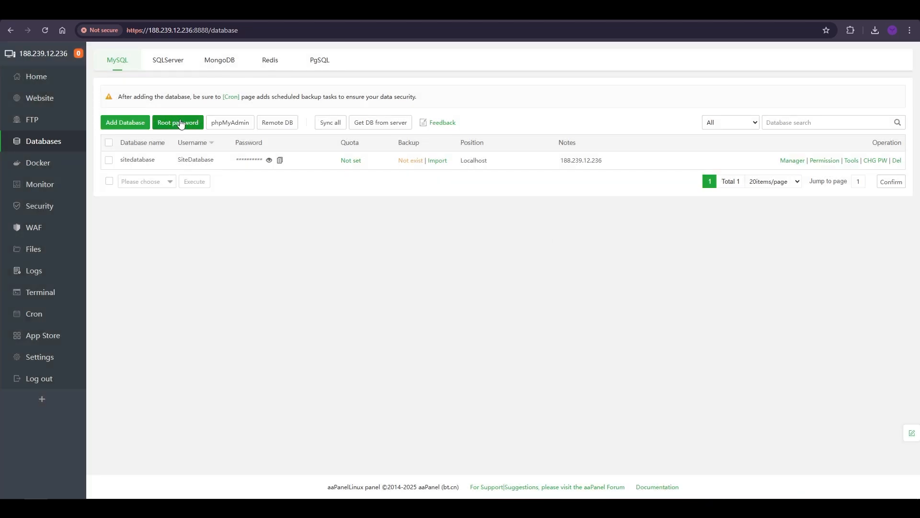
left_click(176, 124)
double_click(432, 266)
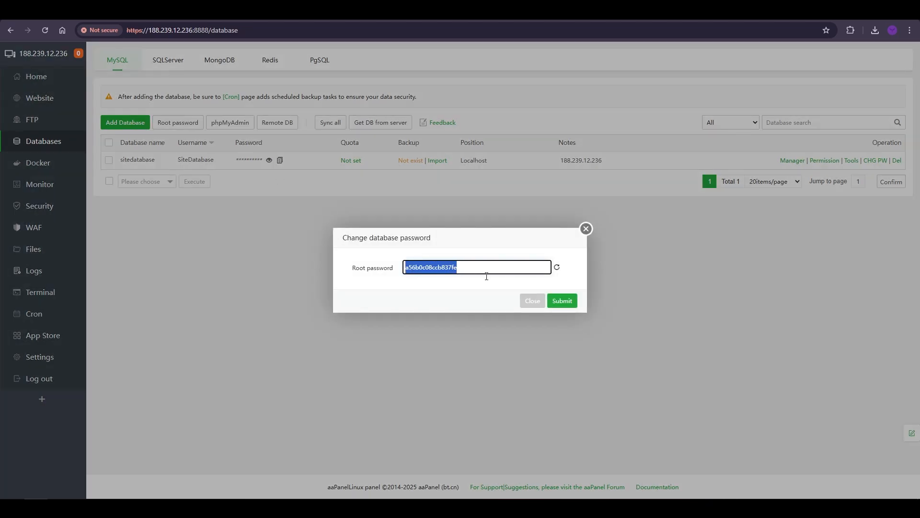
left_click(586, 229)
Open db_connection.php from the site's document root in the online editor
left_click(44, 99)
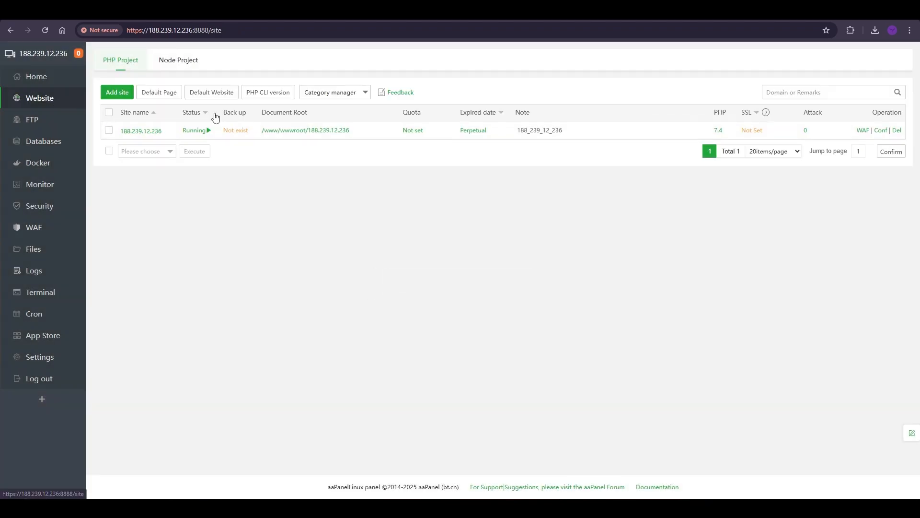
left_click(299, 131)
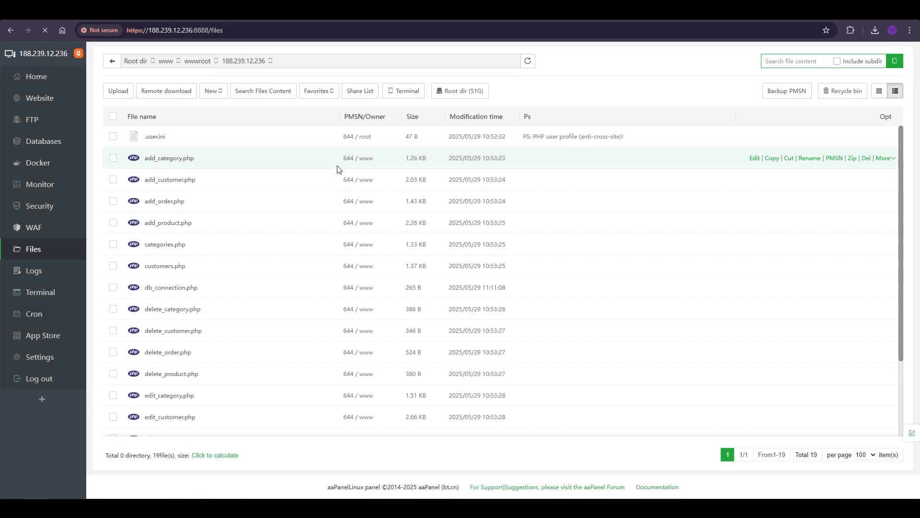
scroll(177, 244, "down", 1)
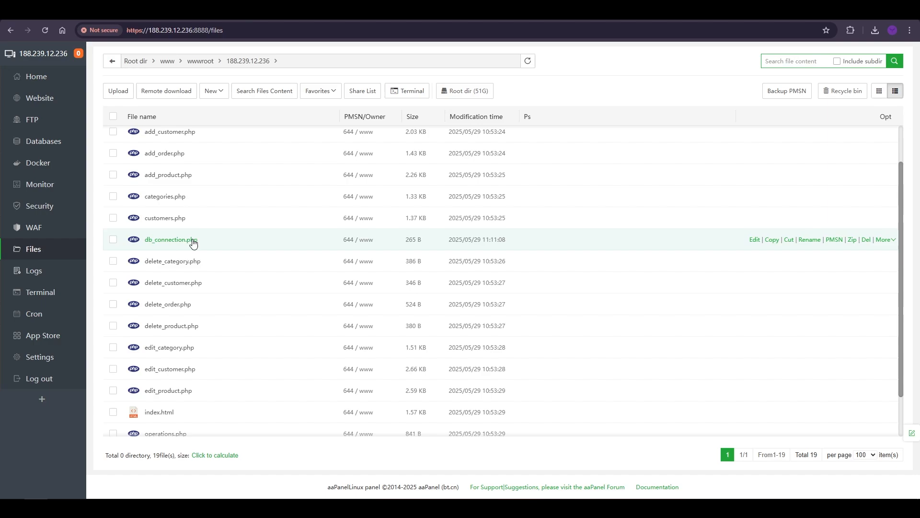
left_click(235, 242)
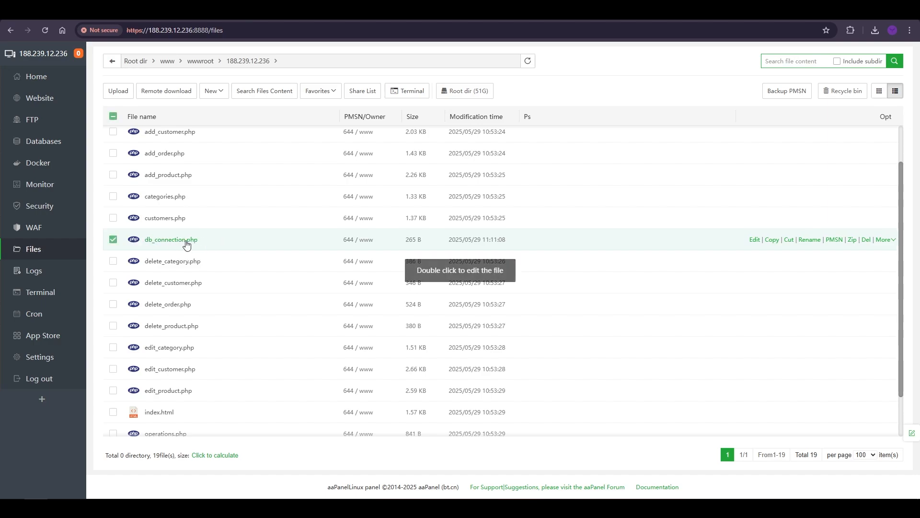
double_click(187, 244)
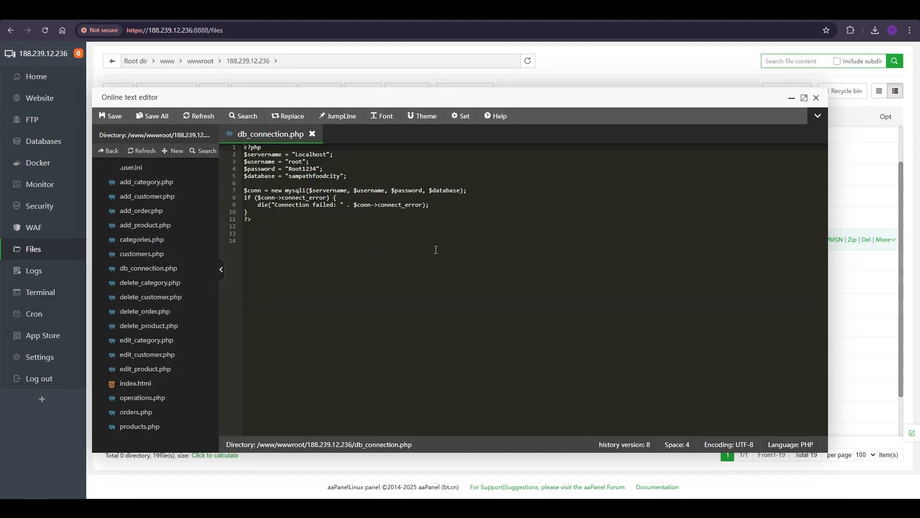
Replace the password on line 4 with the root password and save db_connection.php
left_click(300, 162)
double_click(303, 169)
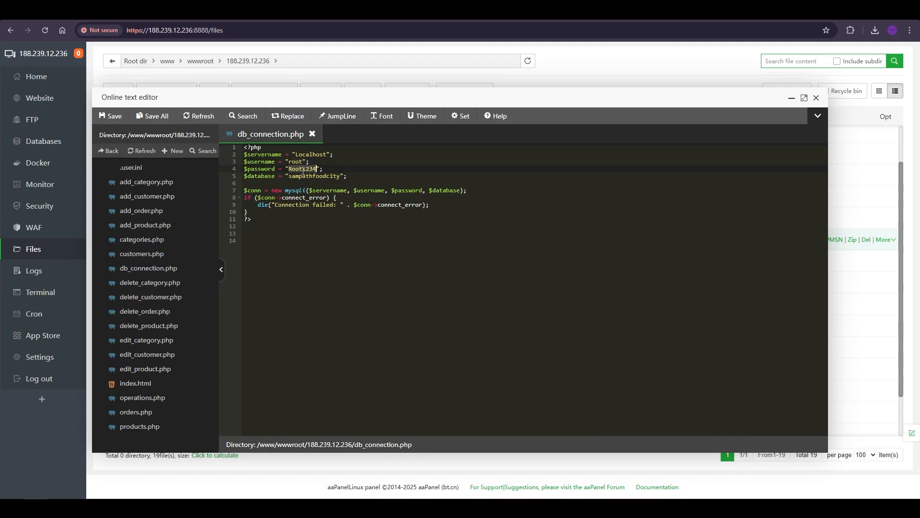
left_click_drag(288, 178, 333, 175)
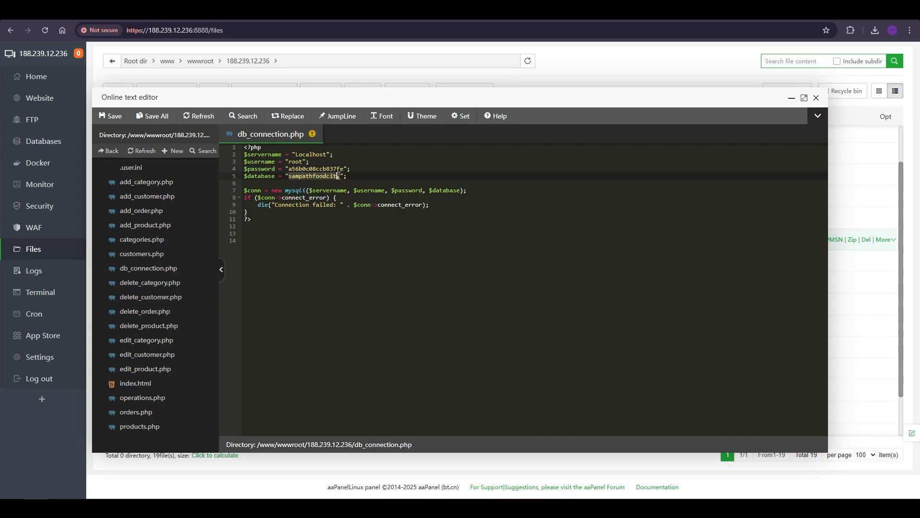
left_click(296, 155)
left_click_drag(297, 154, 332, 154)
left_click(357, 191)
left_click(312, 229)
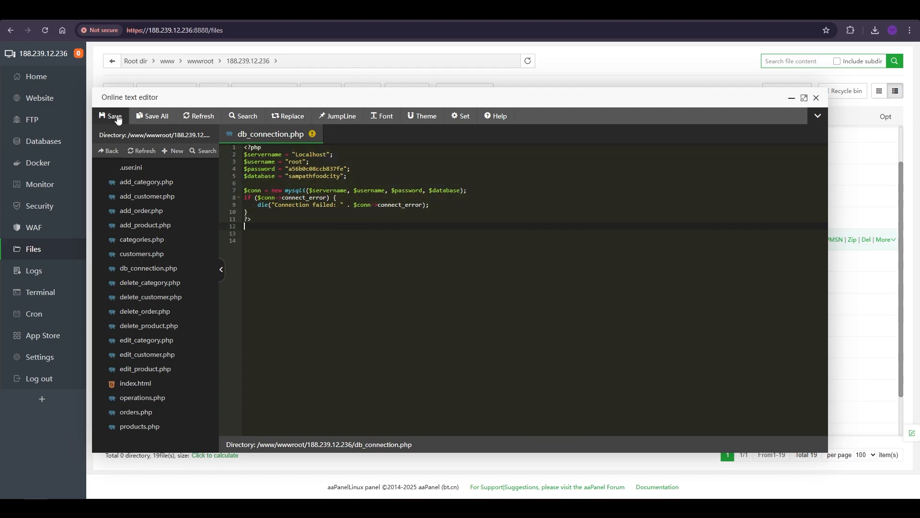
left_click(111, 116)
left_click(816, 98)
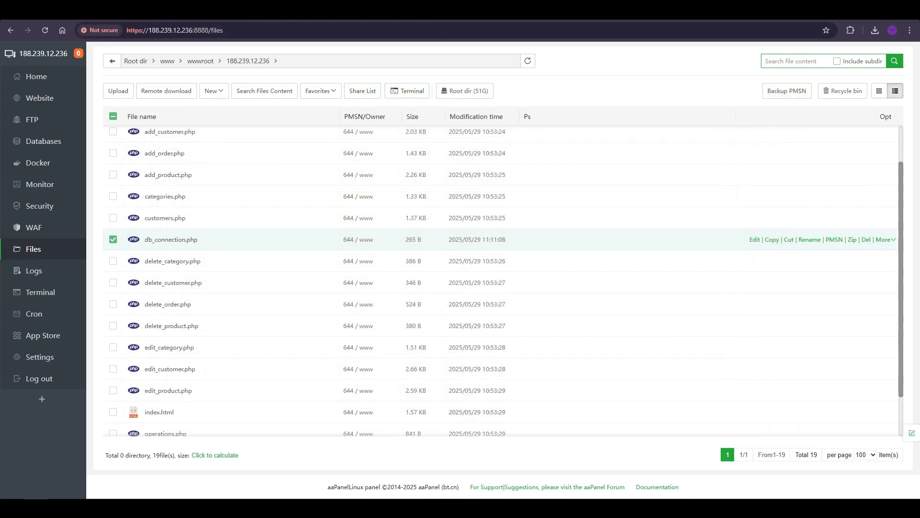
Return to the Databases page listing SiteDatabase, closing the leftover permissions box
scroll(132, 224, "up", 1)
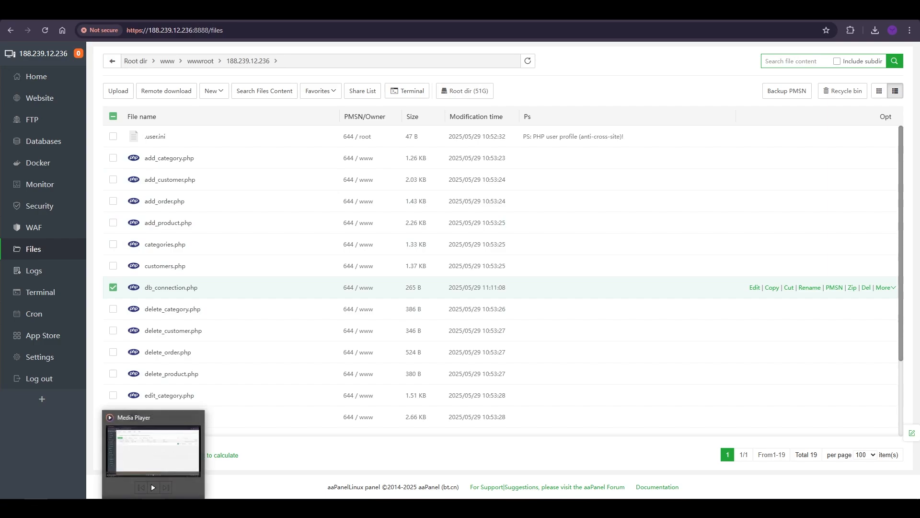
left_click(151, 484)
left_click(573, 218)
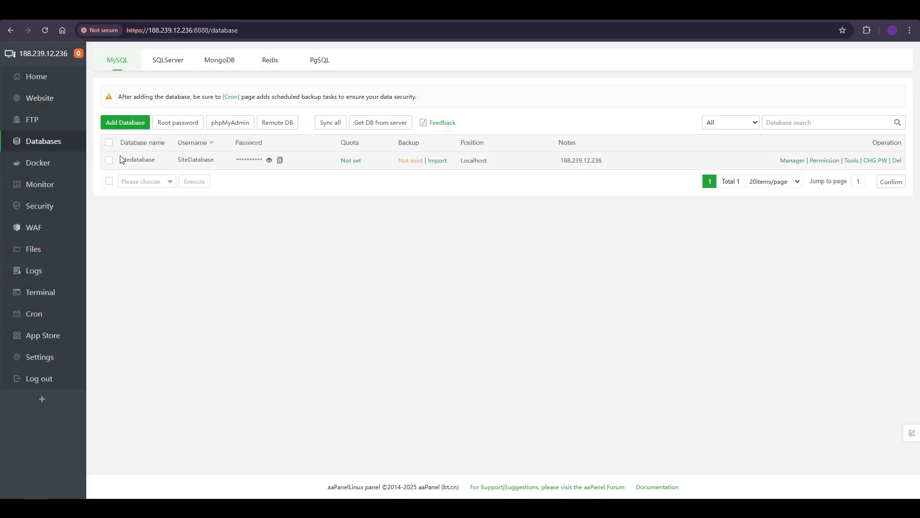
Reveal and copy the MySQL root password from aaPanel's Root password dialog
left_click(187, 129)
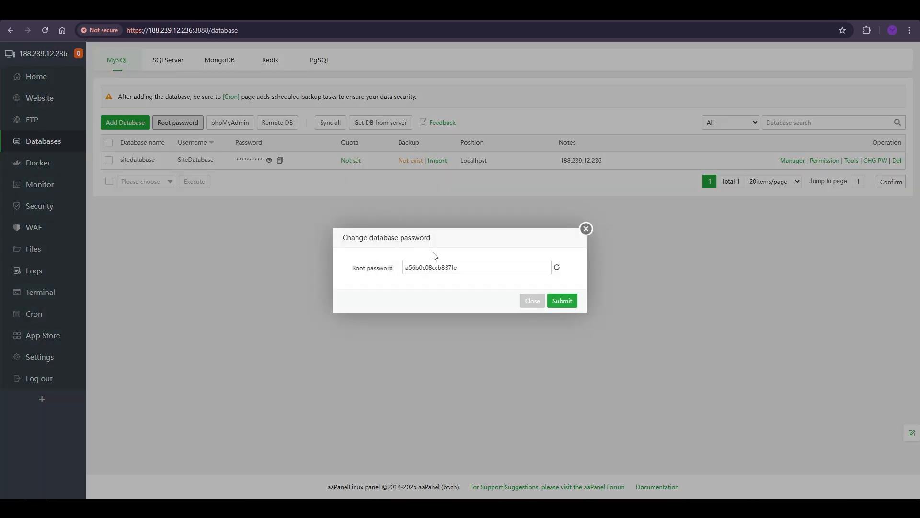
double_click(448, 263)
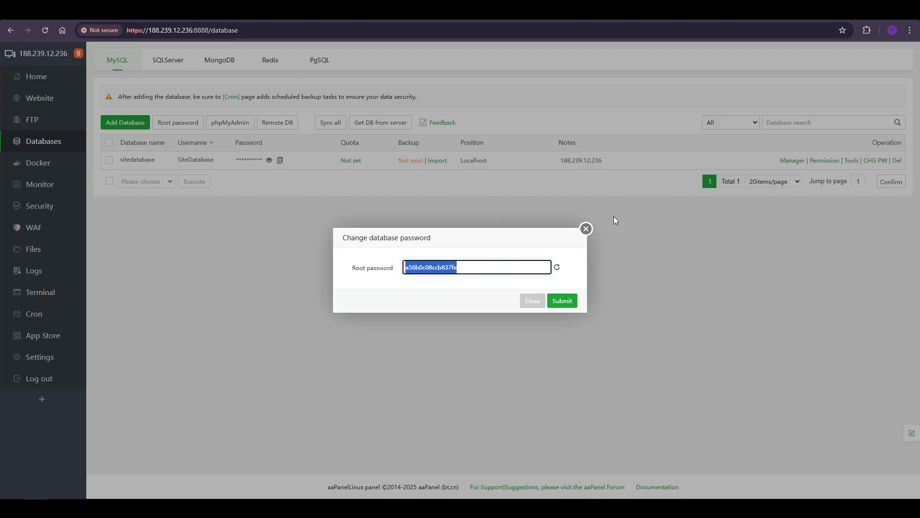
left_click(586, 228)
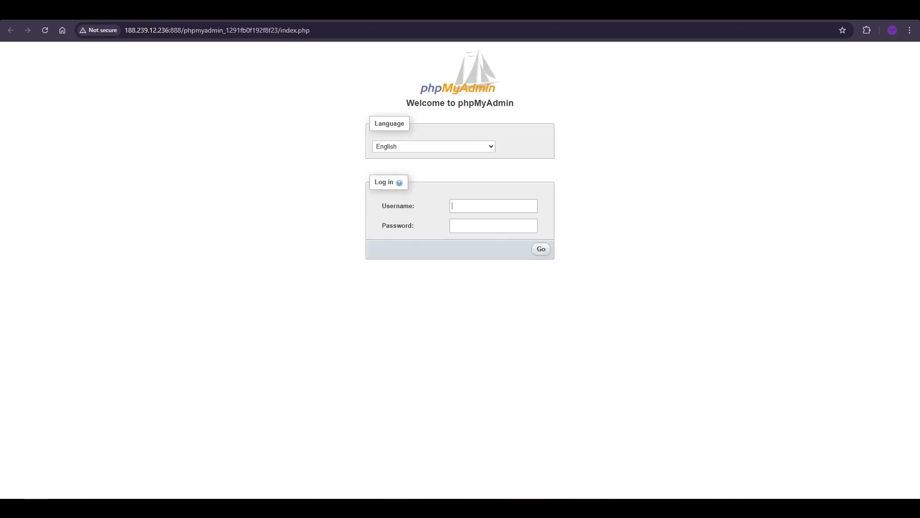
Sign in to phpMyAdmin as root with the copied password and open the server SQL editor
left_click(468, 226)
key("ctrl+v")
left_click(466, 206)
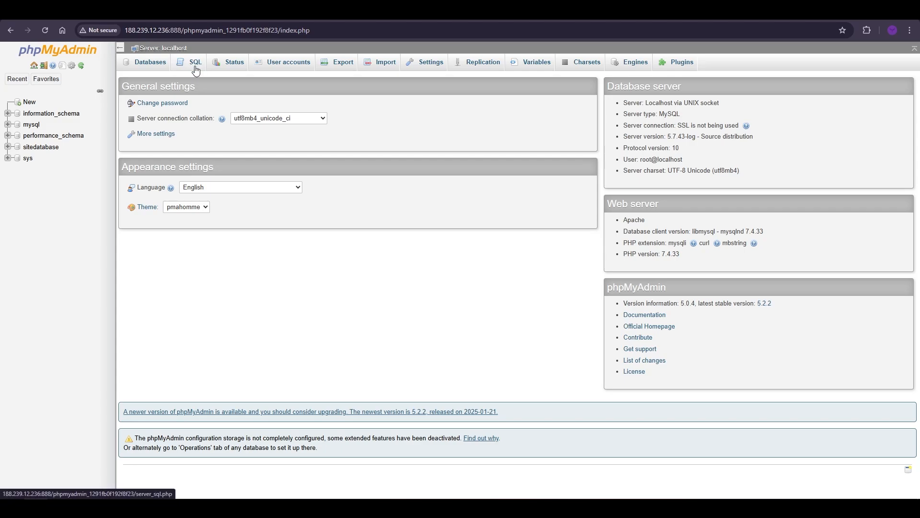
left_click(196, 71)
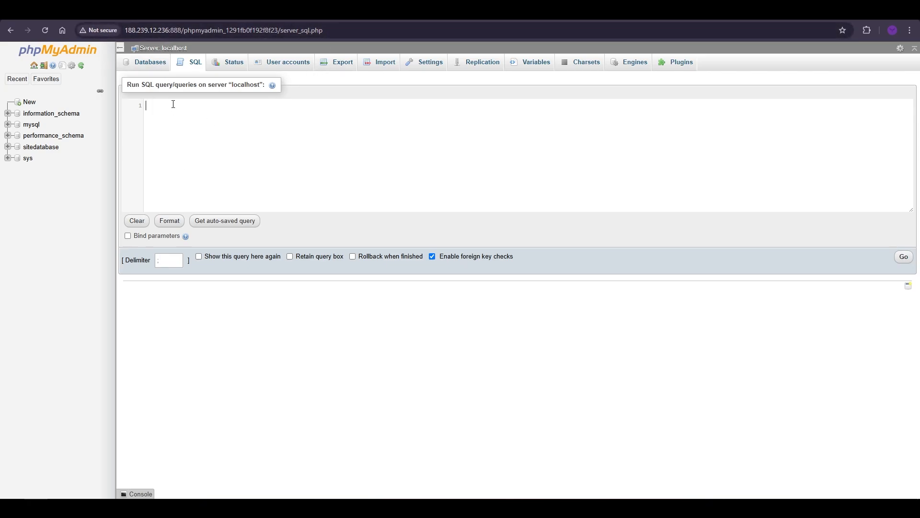
Create the sampathfoodcity database with a CREATE DATABASE query
type("CREATE data")
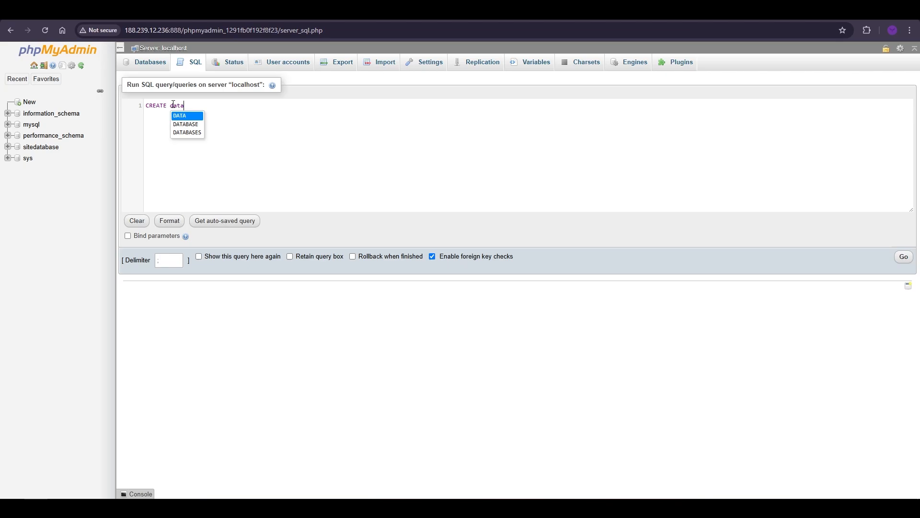
key("Down")
key("Return")
type("sampath")
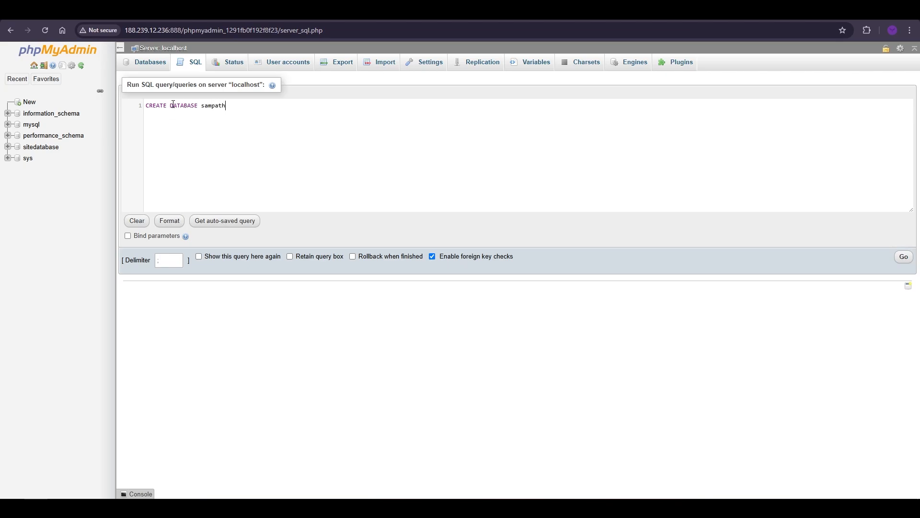
type("foodcity;")
key("ctrl+a")
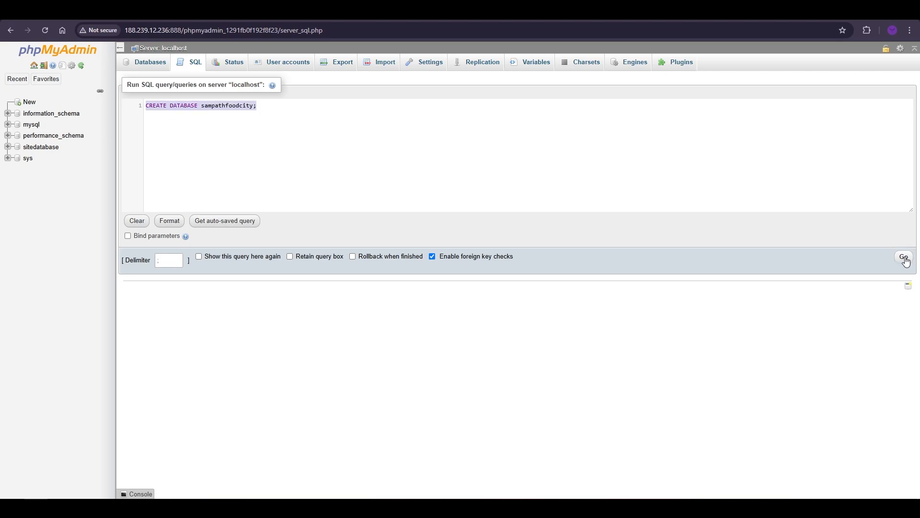
left_click(906, 259)
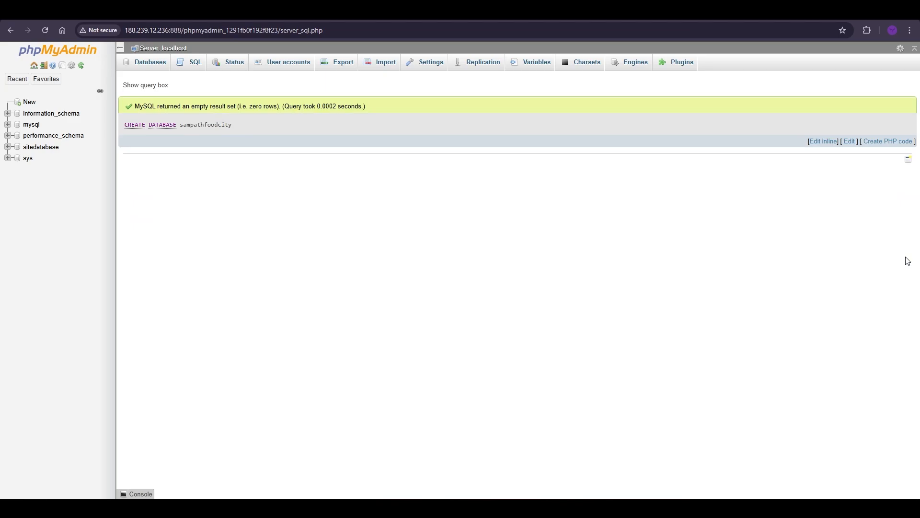
Select sampathfoodcity, run USE sampathfoodcity, and reopen its SQL editor
left_click(46, 147)
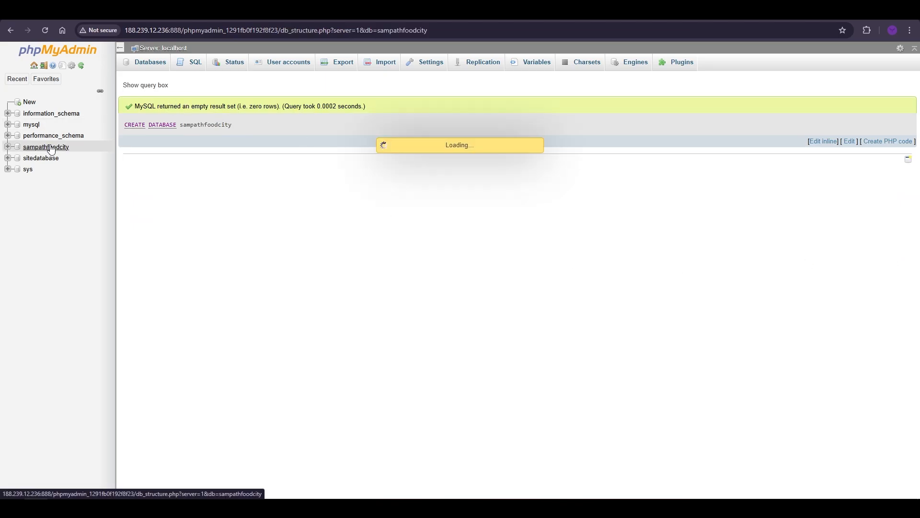
left_click(186, 62)
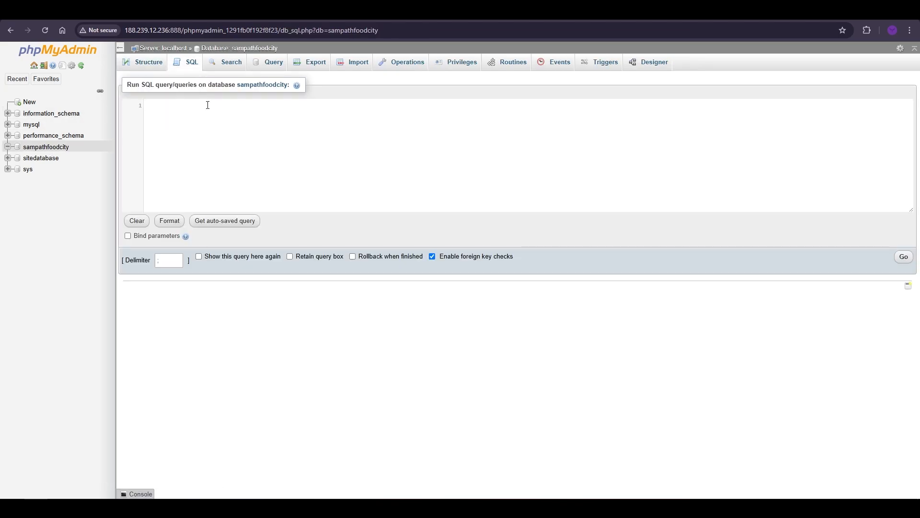
type("us")
key("Down")
key("Return")
type("sampathfoodcity;")
left_click(904, 257)
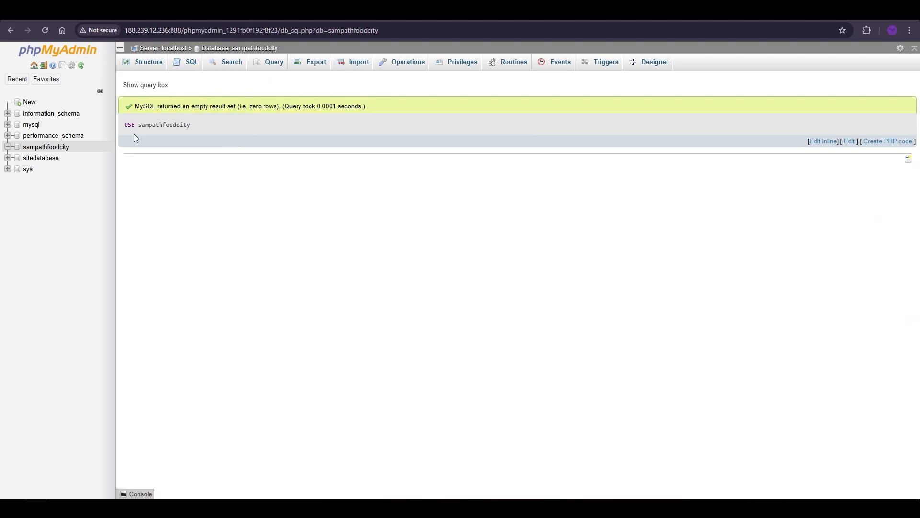
left_click(62, 148)
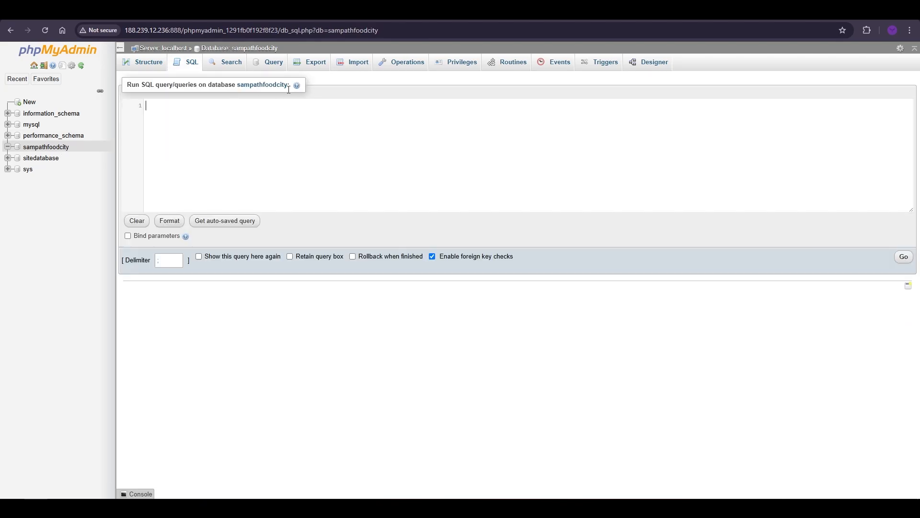
Run the Notepad CREATE TABLE script for Customers, Categories, Products, Orders and Order_Products
mouse_move(112, 496)
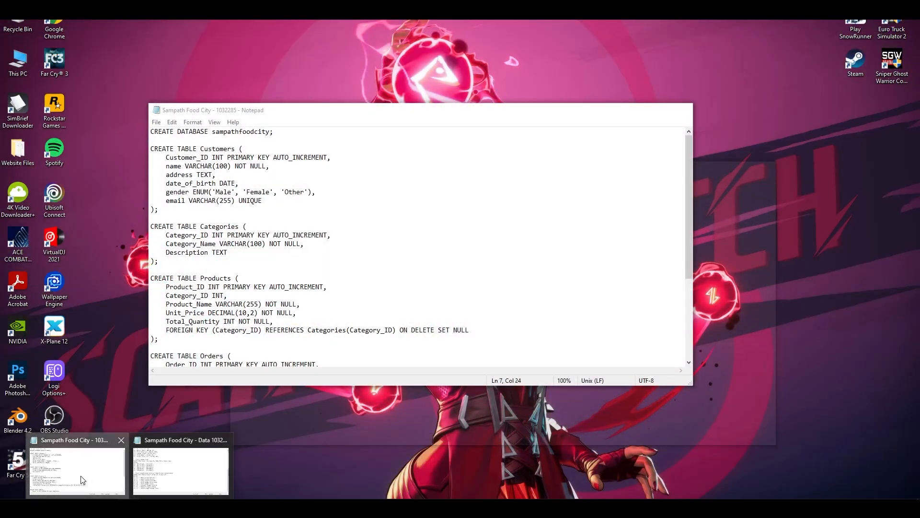
left_click(82, 479)
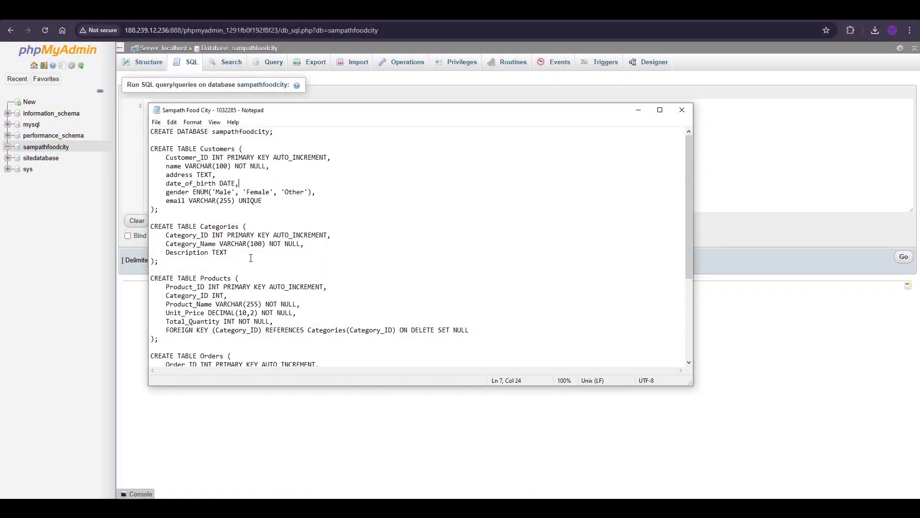
left_click(149, 148)
key("ctrl+shift+End")
key("ctrl+c")
left_click(779, 172)
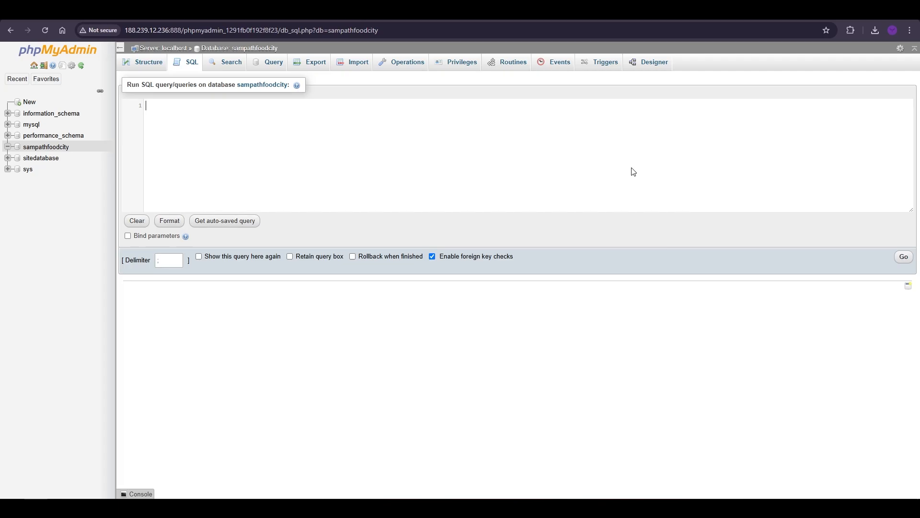
key("ctrl+v")
scroll(783, 199, "up", 9)
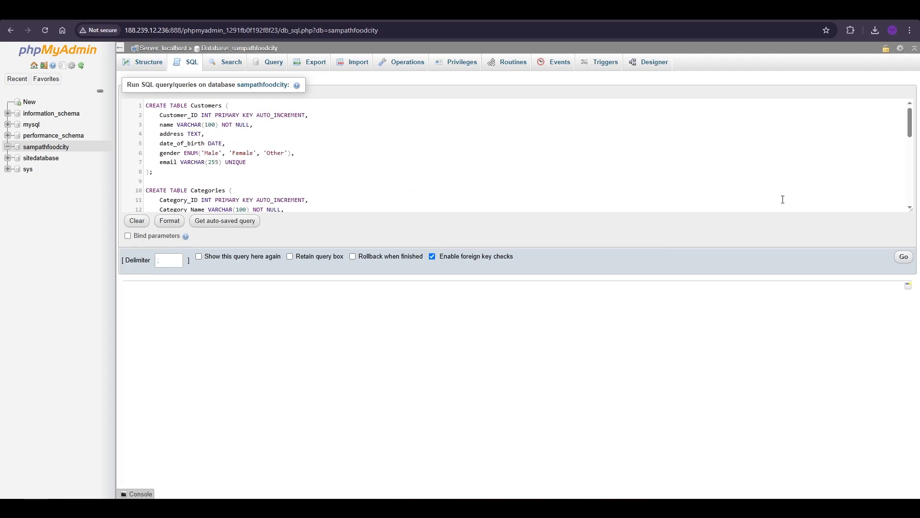
left_click(911, 256)
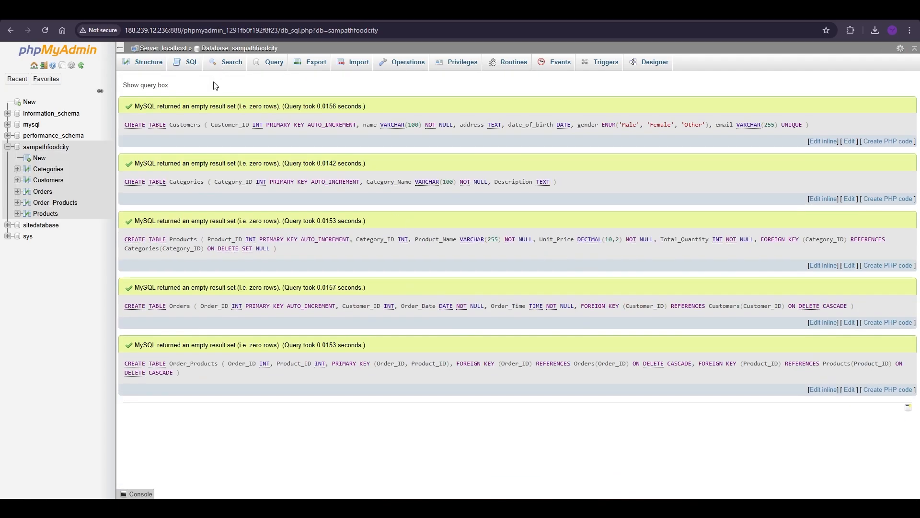
Run the full Notepad sample data script of inserts in a fresh sampathfoodcity SQL editor
left_click(192, 62)
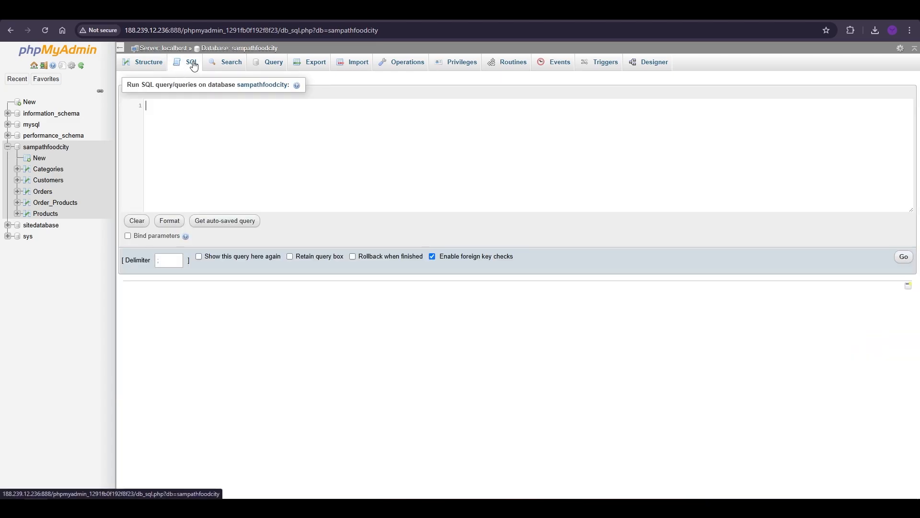
mouse_move(136, 508)
left_click(156, 488)
scroll(404, 353, "up", 8)
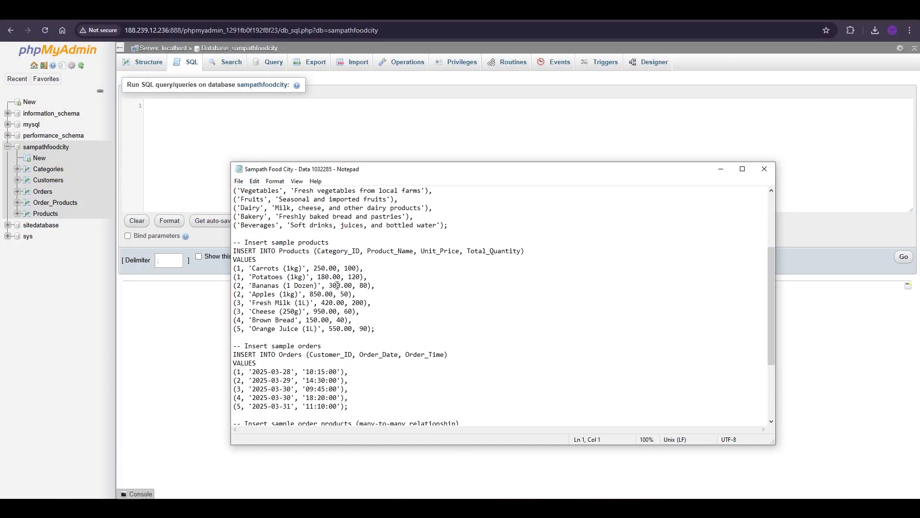
left_click(323, 267)
key("ctrl+a")
key("ctrl+c")
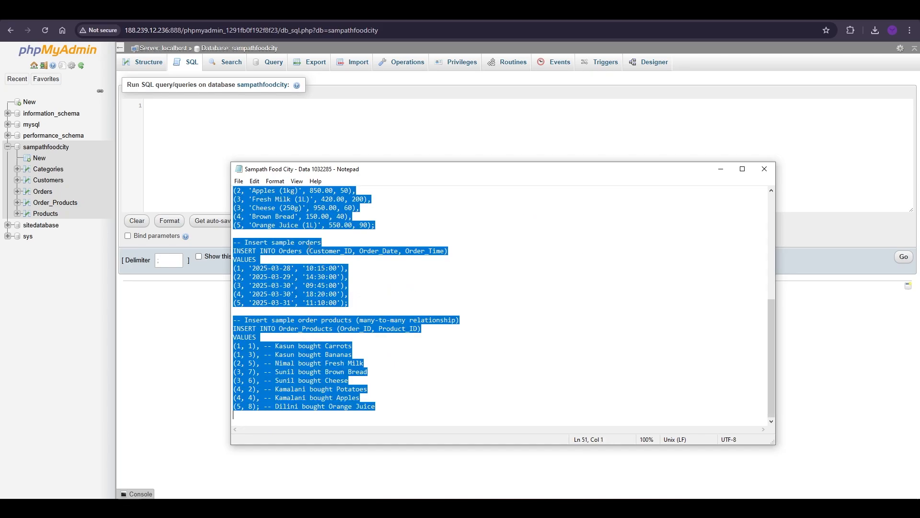
left_click(195, 111)
key("ctrl+v")
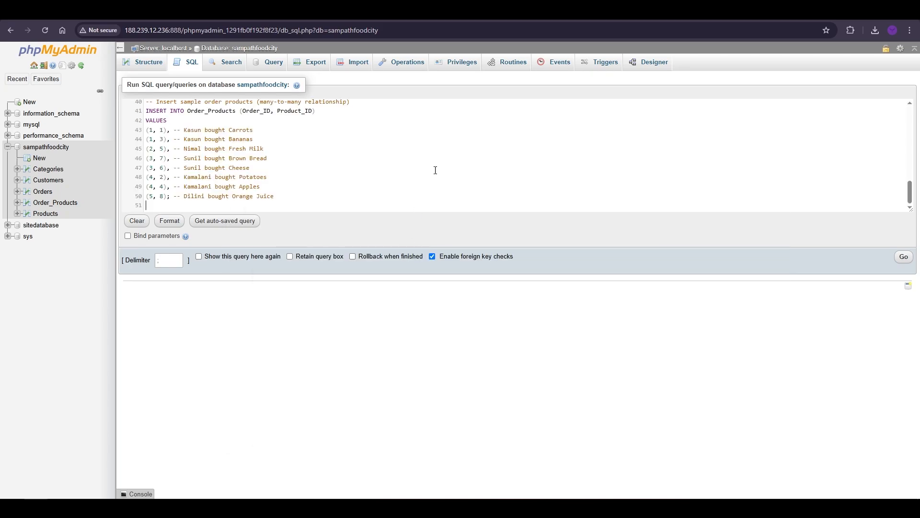
left_click(904, 256)
Check the insert results, then return to aaPanel's MySQL Databases page
scroll(245, 189, "down", 5)
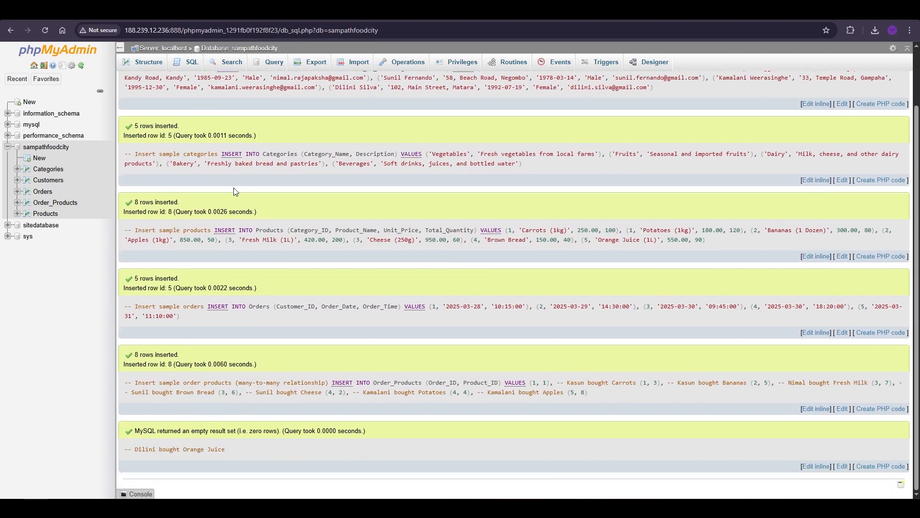
scroll(236, 191, "up", 3)
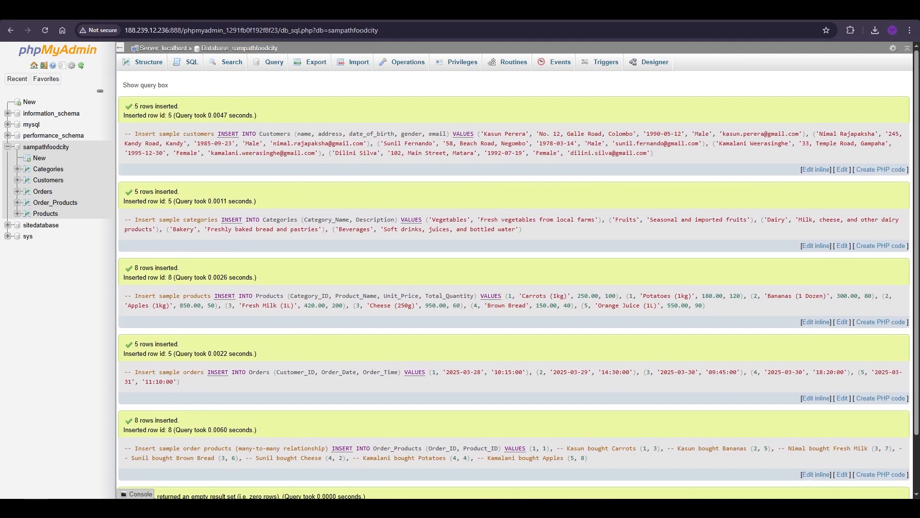
left_click(183, 11)
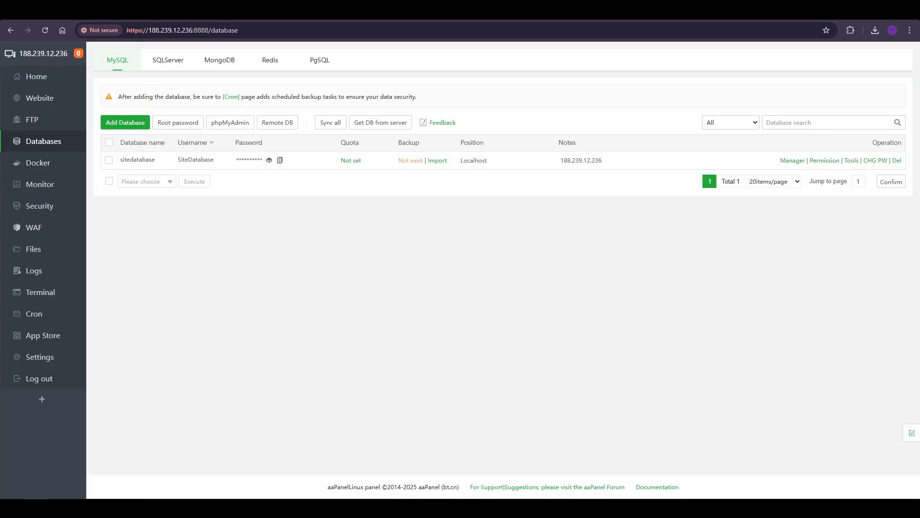
Copy the site address from aaPanel's Website list and load its login page in a new tab
left_click(41, 97)
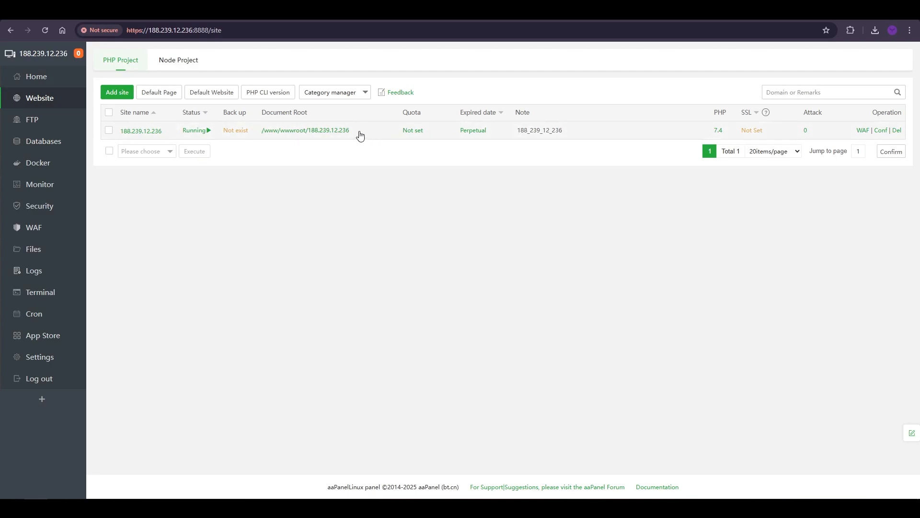
mouse_move(119, 133)
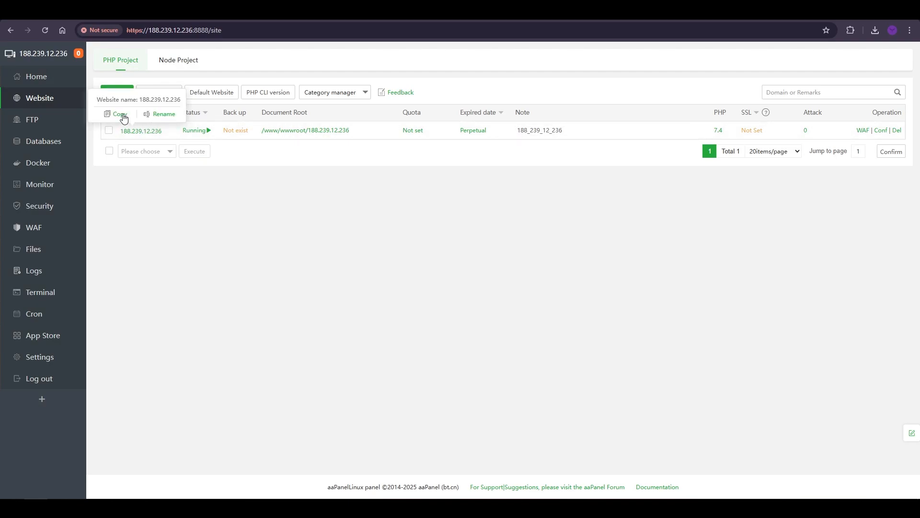
left_click(121, 114)
key("ctrl+t")
key("ctrl+v")
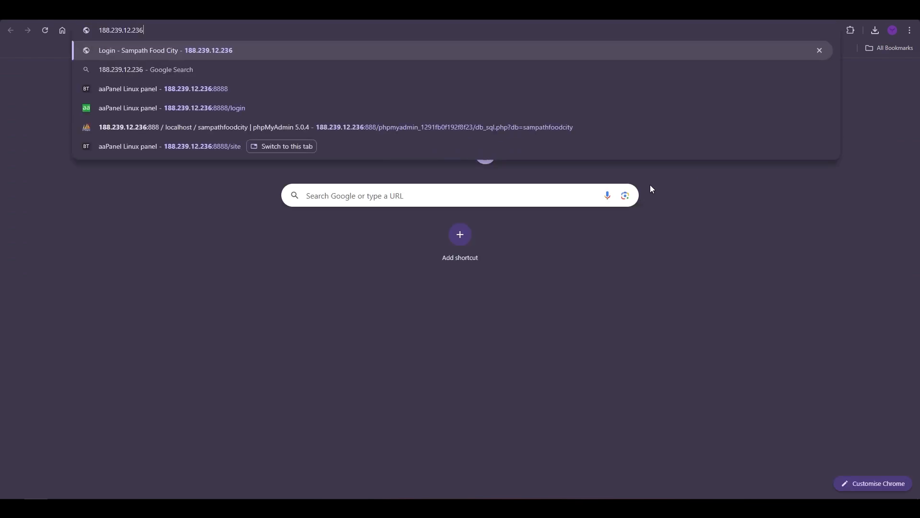
key("Return")
Log in to Sampath Food City and view customer 4's edit form from the customer table
left_click(467, 272)
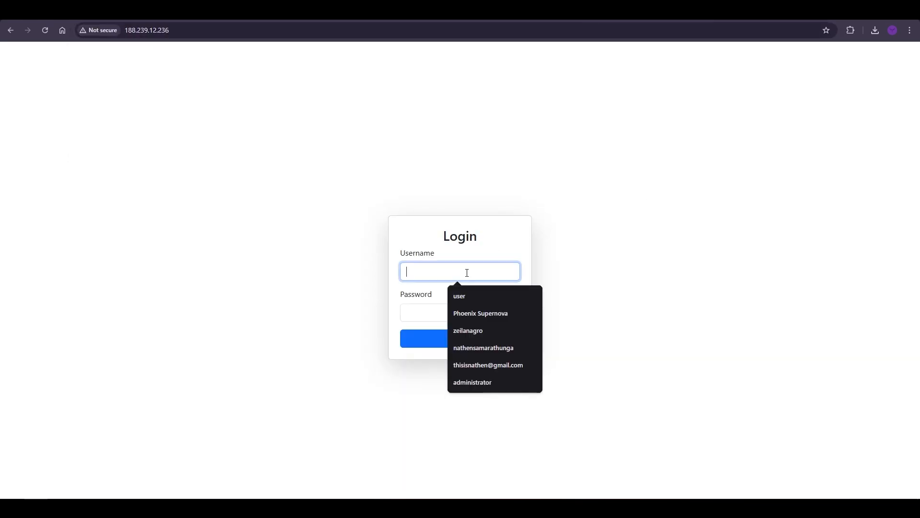
type("A")
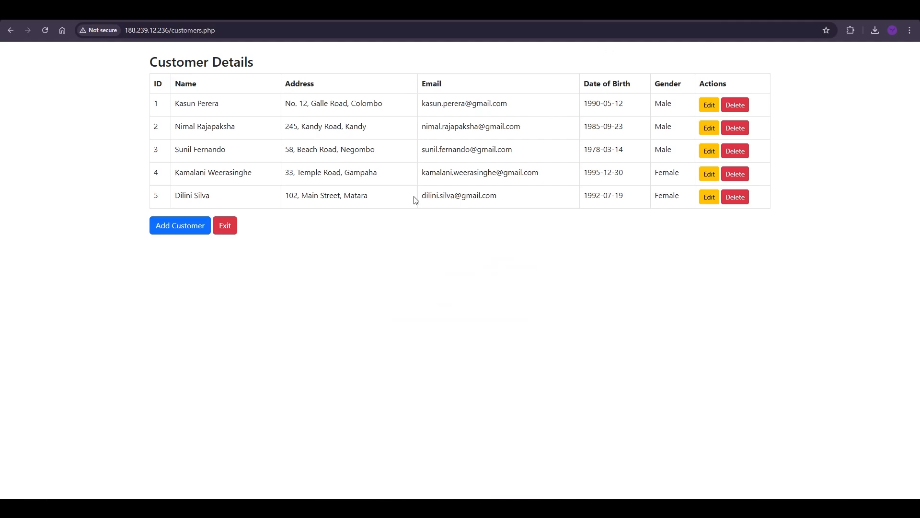
left_click(706, 174)
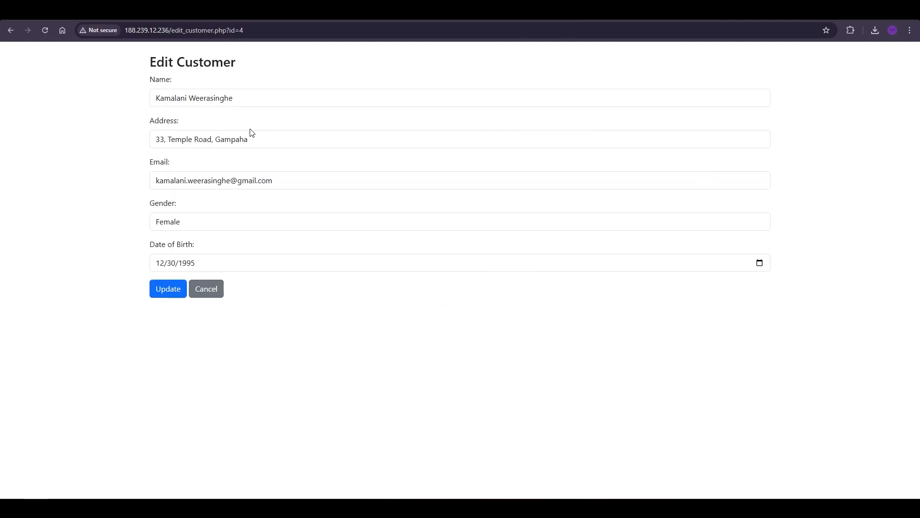
left_click(220, 289)
left_click(11, 31)
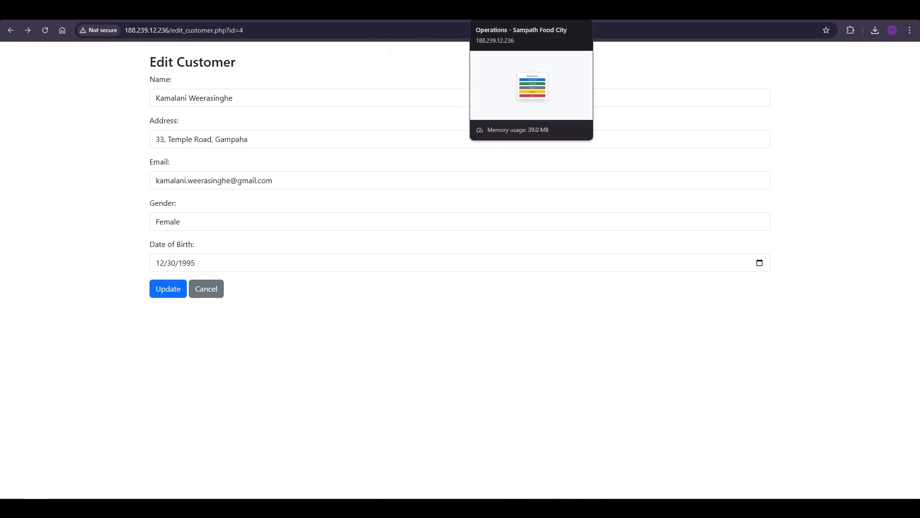
left_click(65, 11)
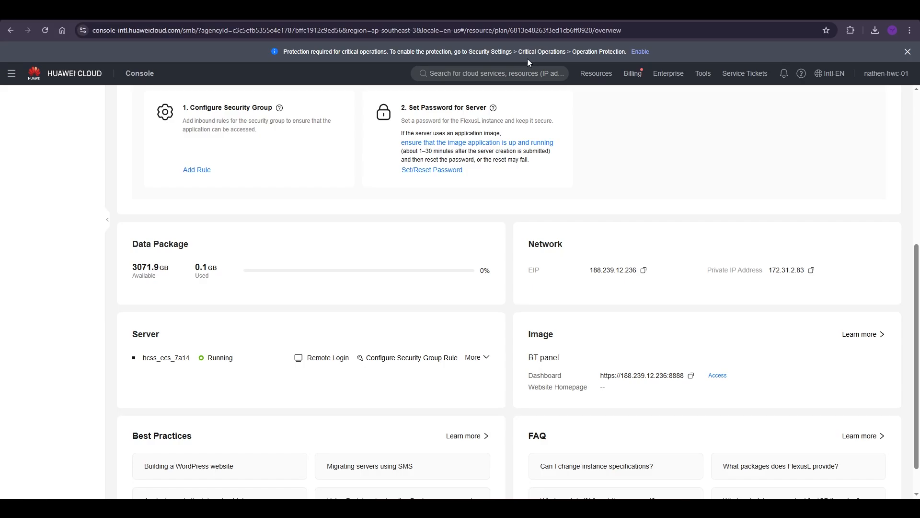
Scroll the Huawei Cloud instance overview, then show aaPanel's Website list with site 188.239.12.236
scroll(347, 275, "up", 2)
scroll(347, 275, "up", 1)
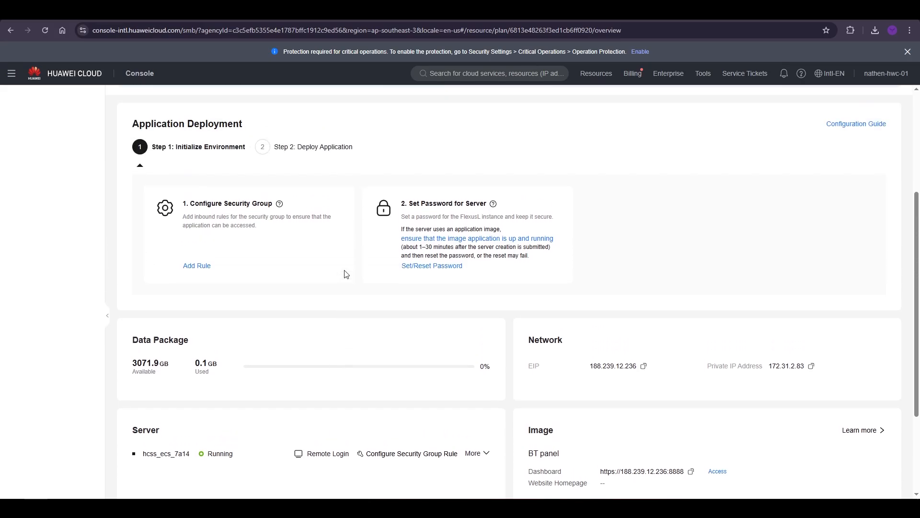
scroll(579, 226, "up", 2)
scroll(215, 234, "down", 5)
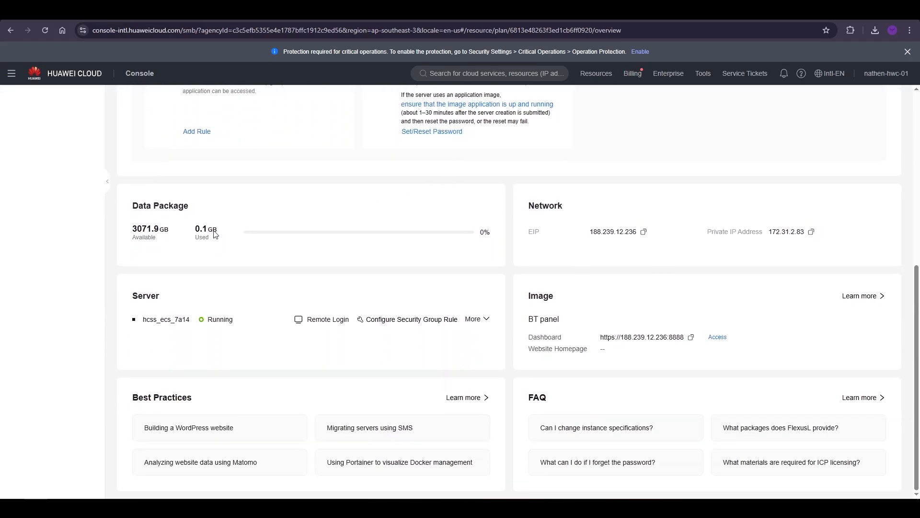
left_click(192, 11)
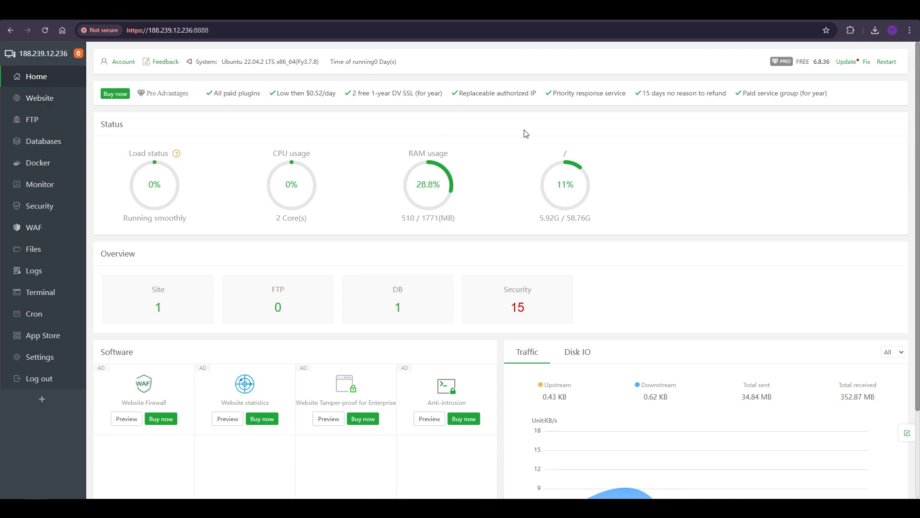
left_click(51, 92)
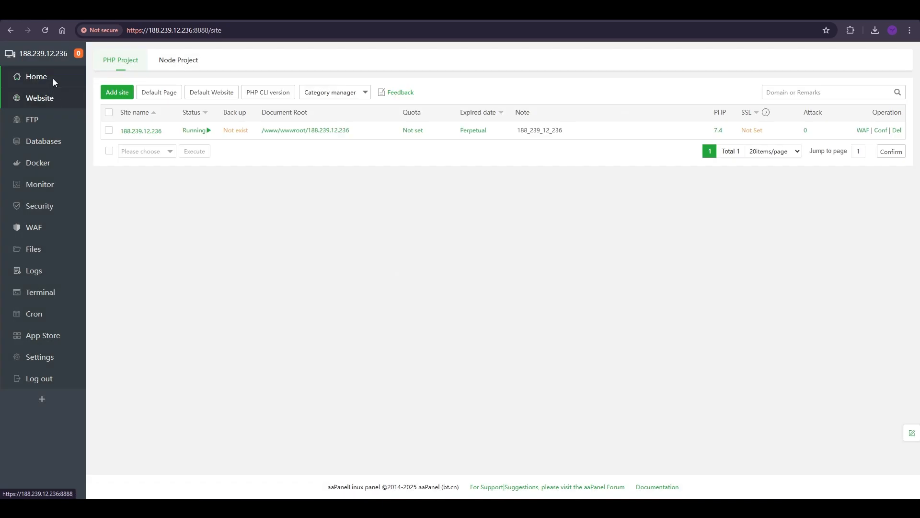